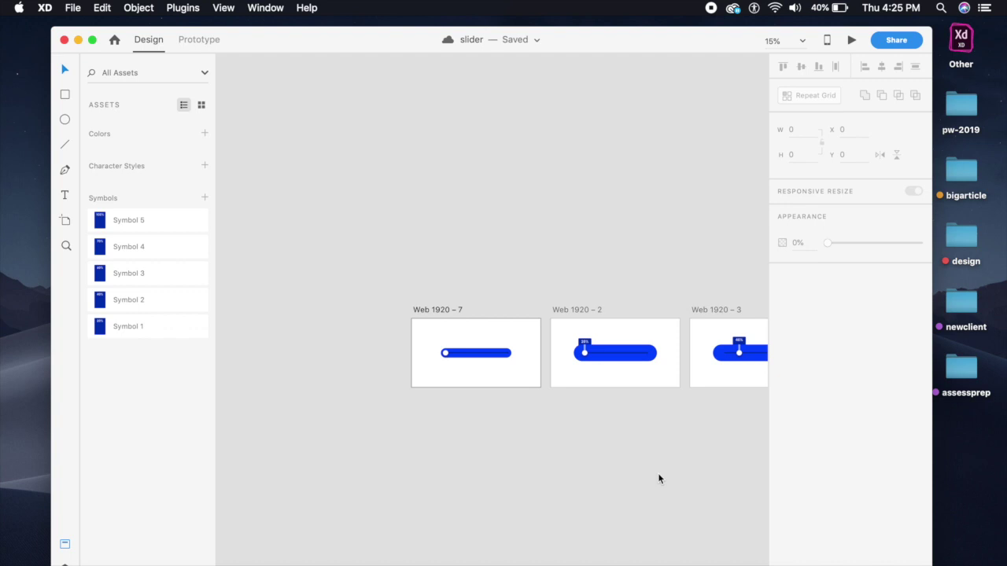
Preview the slider prototype, moving the knob along the track up to 100% and back, and close the preview.
{"action": "left_click", "coordinate": [850, 41]}
{"action": "left_click_drag", "start_coordinate": [266, 359], "coordinate": [306, 357]}
{"action": "left_click", "coordinate": [264, 364]}
{"action": "left_click", "coordinate": [368, 362]}
{"action": "left_click", "coordinate": [468, 367]}
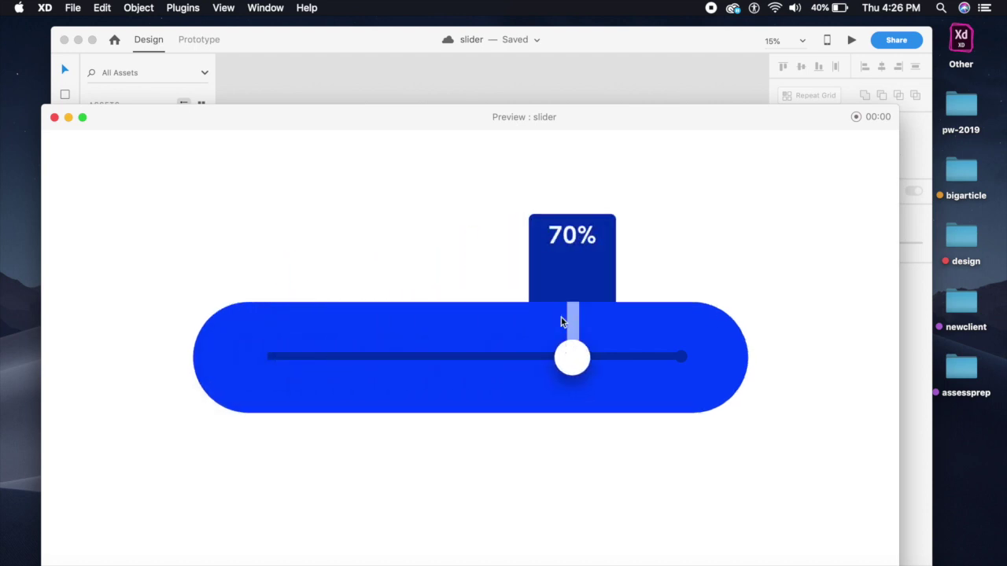
{"action": "left_click", "coordinate": [578, 353]}
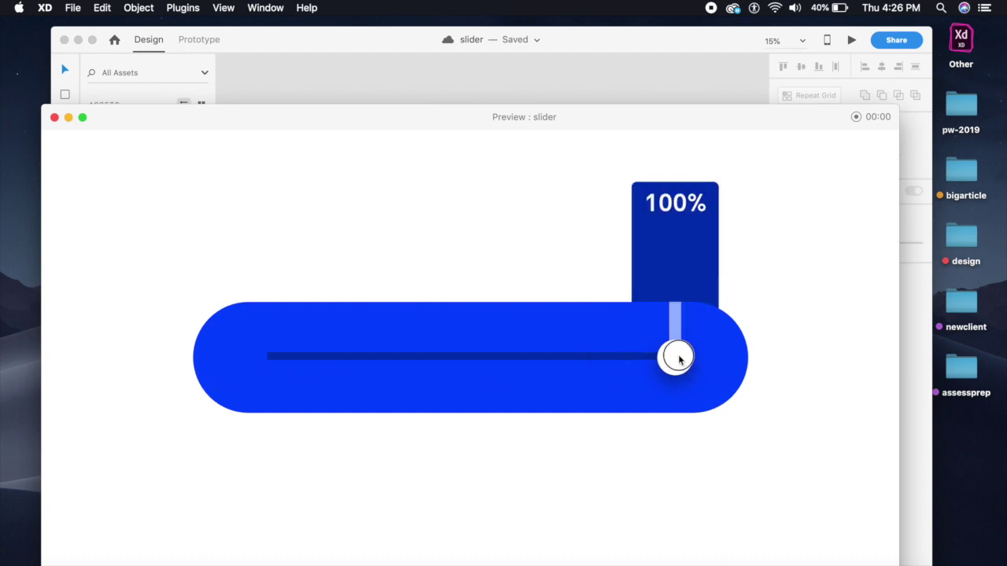
{"action": "left_click", "coordinate": [678, 358]}
{"action": "left_click", "coordinate": [268, 365]}
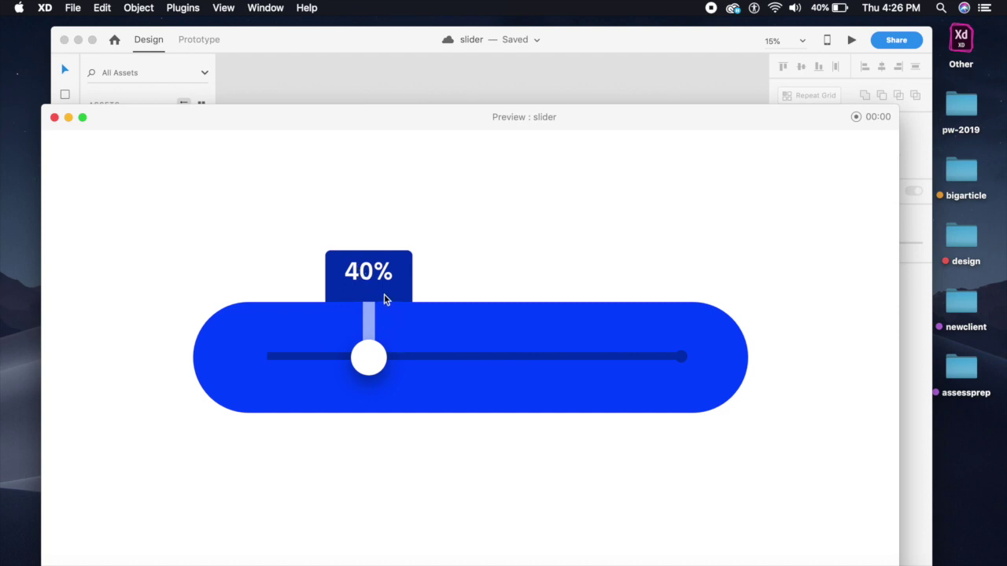
{"action": "left_click", "coordinate": [55, 117]}
Add a new Web 1920 artboard below the existing slider artboards.
{"action": "left_click_drag", "start_coordinate": [566, 412], "coordinate": [575, 215]}
{"action": "key", "text": "super+plus"}
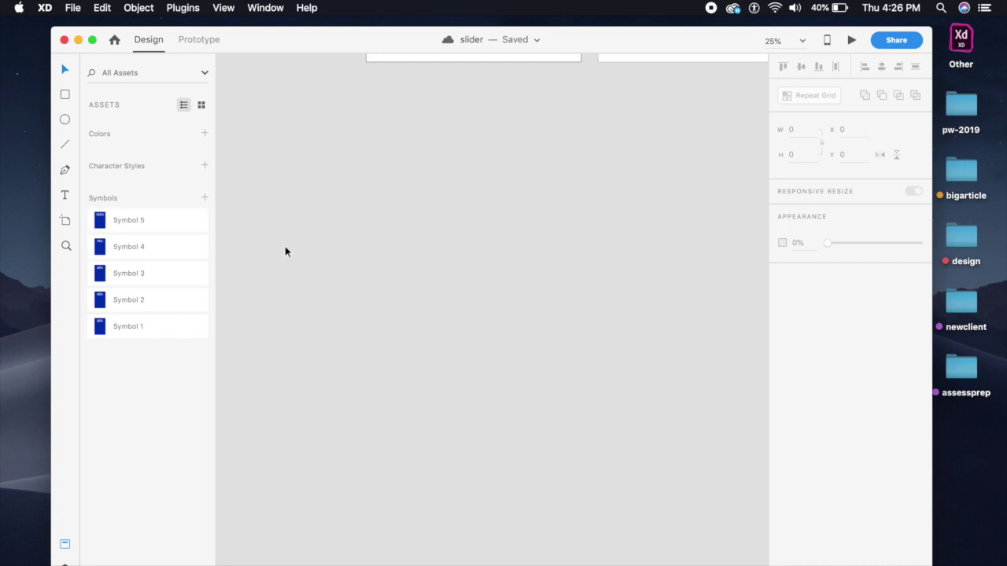
{"action": "left_click", "coordinate": [66, 222]}
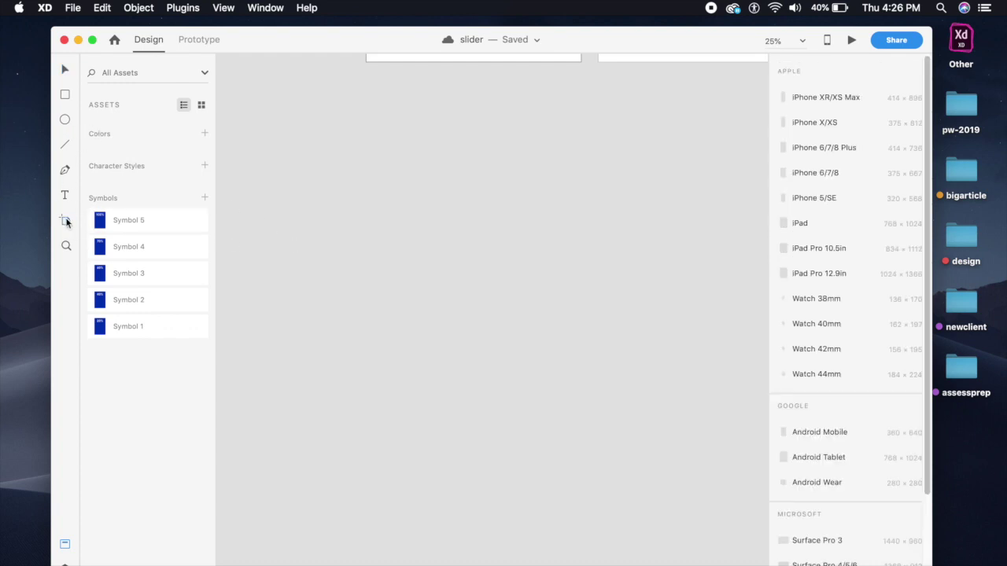
{"action": "scroll", "coordinate": [828, 408], "scroll_direction": "down", "scroll_amount": 5}
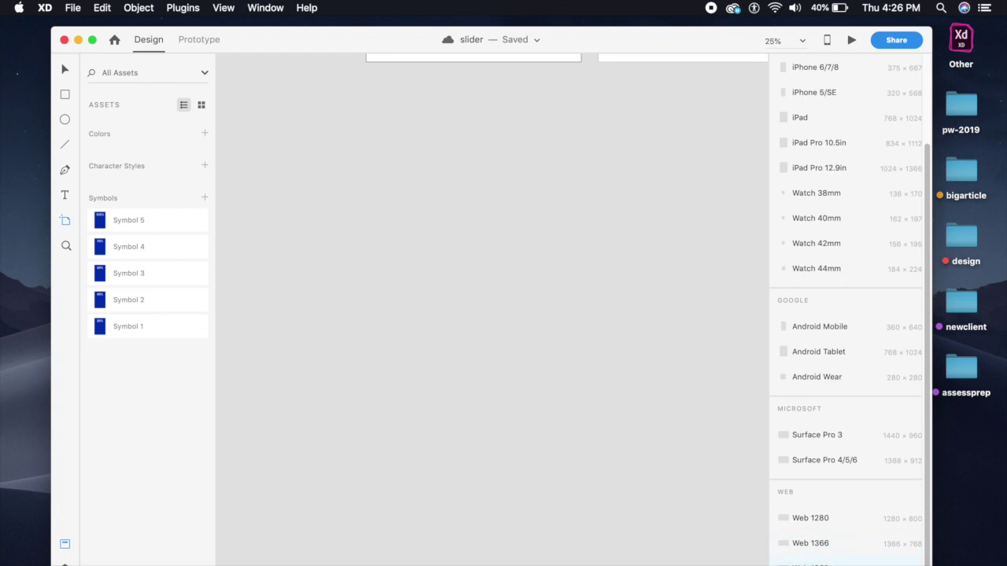
{"action": "left_click", "coordinate": [810, 563]}
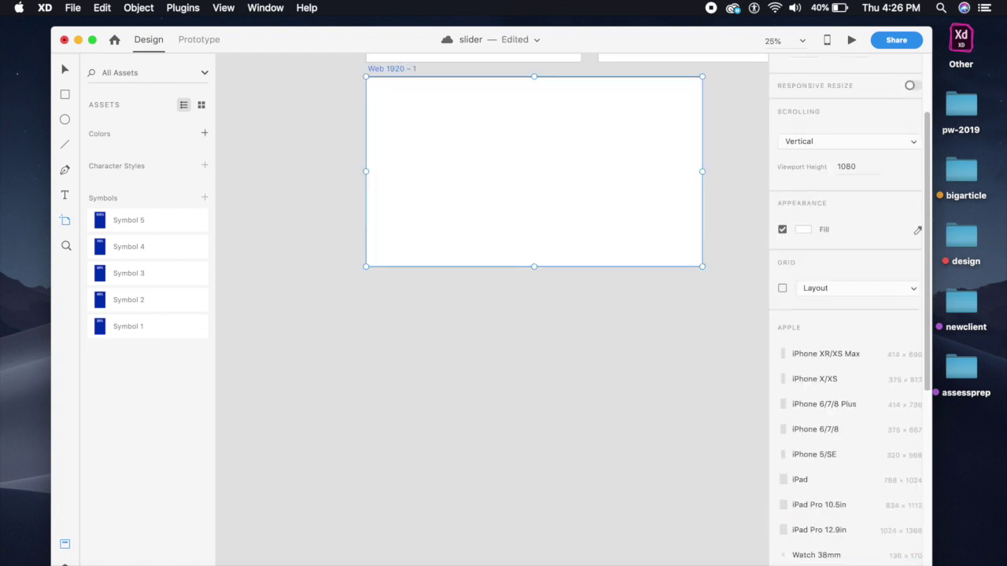
Resize the new artboard to about 1227 by 651 and move it down, clear of the artboards above.
{"action": "left_click", "coordinate": [65, 72]}
{"action": "scroll", "coordinate": [229, 382], "scroll_direction": "up", "scroll_amount": 5}
{"action": "left_click_drag", "start_coordinate": [645, 346], "coordinate": [524, 346]}
{"action": "left_click_drag", "start_coordinate": [417, 441], "coordinate": [426, 365]}
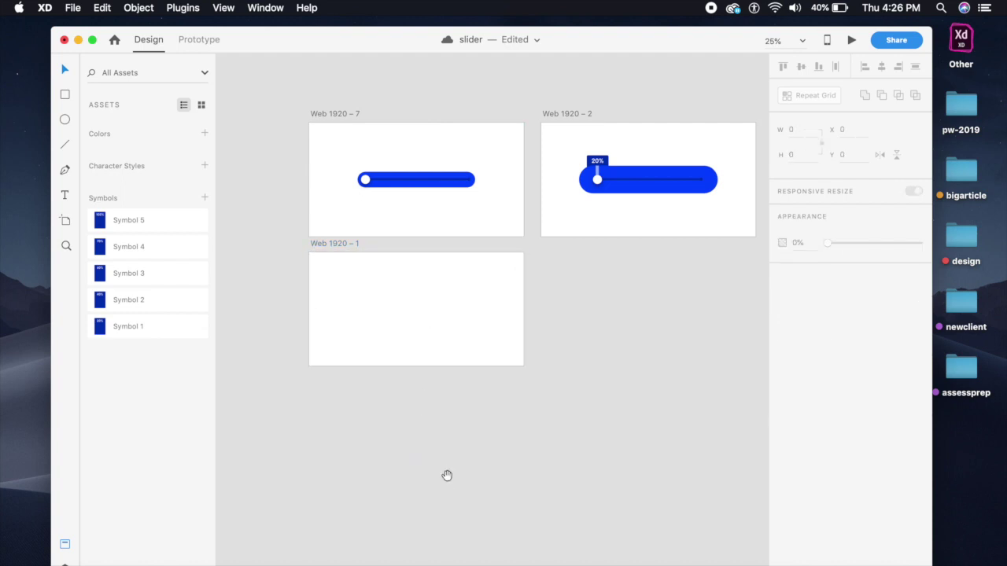
{"action": "scroll", "coordinate": [448, 315], "scroll_direction": "down", "scroll_amount": 5}
{"action": "left_click_drag", "start_coordinate": [448, 128], "coordinate": [447, 203]}
Draw a rectangle about 956 by 183 on the new artboard and center it there.
{"action": "key", "text": "super+plus"}
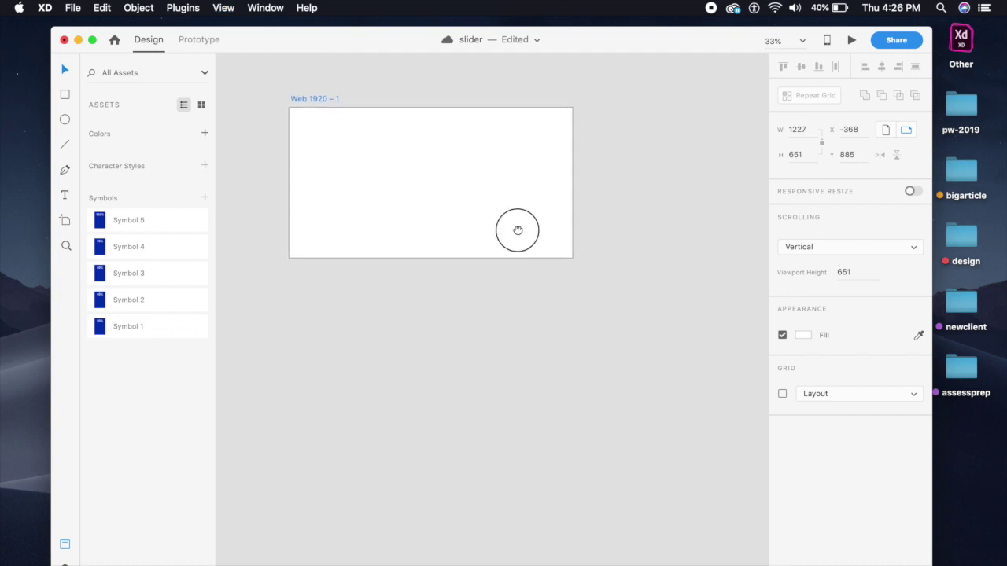
{"action": "left_click_drag", "start_coordinate": [516, 229], "coordinate": [537, 327]}
{"action": "key", "text": "super+plus"}
{"action": "left_click_drag", "start_coordinate": [453, 321], "coordinate": [470, 322]}
{"action": "left_click", "coordinate": [64, 94]}
{"action": "left_click_drag", "start_coordinate": [266, 221], "coordinate": [465, 280]}
{"action": "left_click", "coordinate": [674, 311]}
{"action": "mouse_move", "coordinate": [674, 310]}
{"action": "left_mouse_down"}
{"action": "mouse_move", "coordinate": [608, 318]}
{"action": "mouse_move", "coordinate": [584, 285]}
{"action": "mouse_move", "coordinate": [593, 297]}
{"action": "mouse_move", "coordinate": [601, 286]}
{"action": "left_mouse_up"}
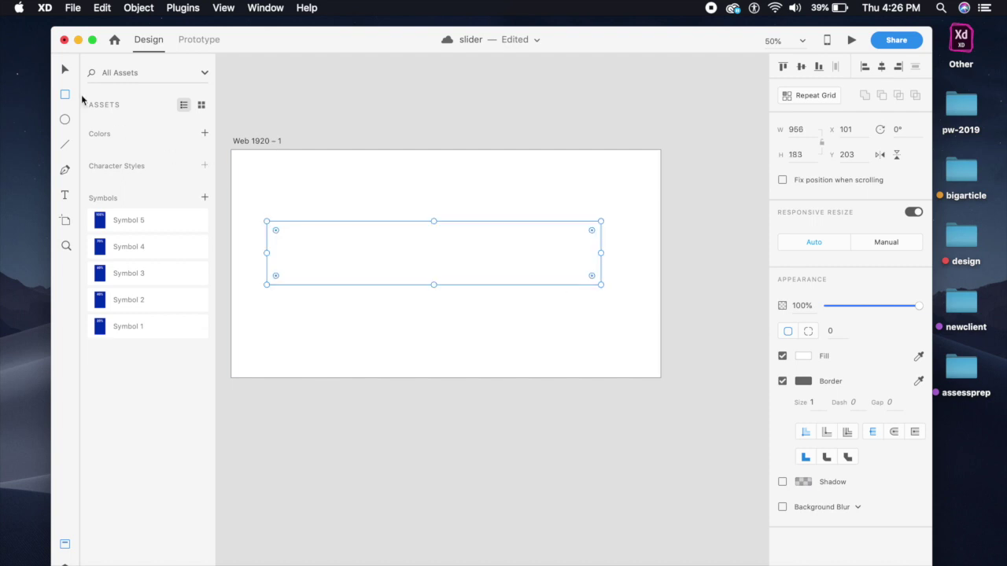
{"action": "mouse_move", "coordinate": [491, 271]}
{"action": "left_mouse_down"}
{"action": "mouse_move", "coordinate": [492, 283]}
{"action": "mouse_move", "coordinate": [481, 274]}
{"action": "mouse_move", "coordinate": [504, 282]}
{"action": "left_mouse_up"}
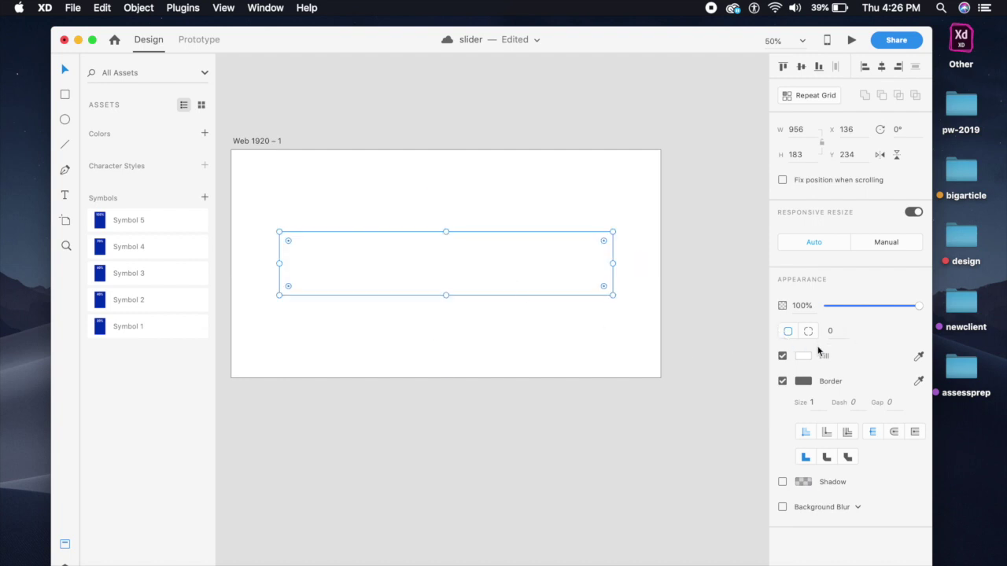
Remove the rectangle's border and set its corner radius to 200.
{"action": "left_click", "coordinate": [782, 383]}
{"action": "left_click", "coordinate": [833, 331]}
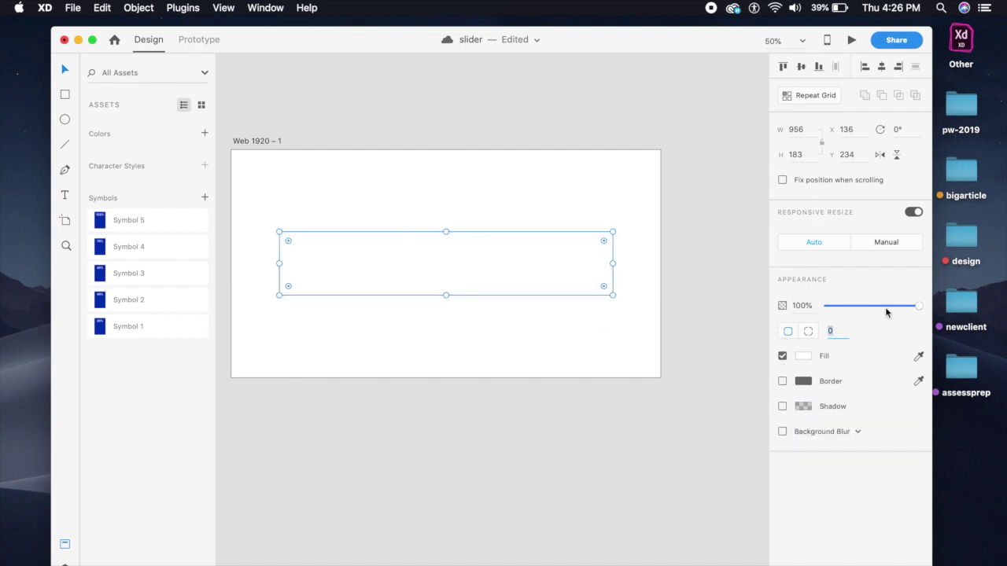
{"action": "type", "text": "200"}
{"action": "key", "text": "Return"}
Fill the rounded rectangle with the blue sampled from the slider on the artboard above.
{"action": "left_click_drag", "start_coordinate": [483, 180], "coordinate": [519, 393]}
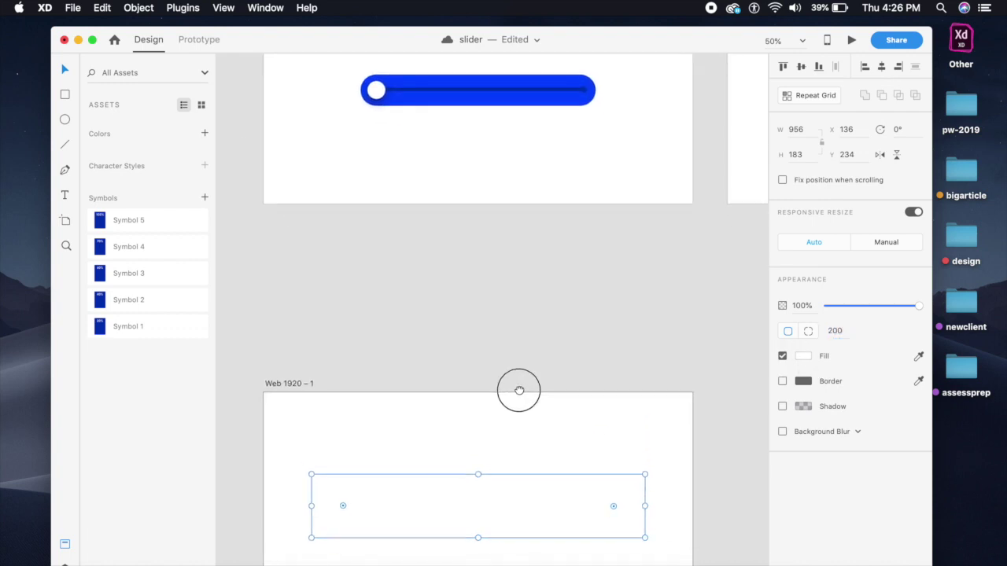
{"action": "left_click", "coordinate": [919, 356]}
{"action": "left_click", "coordinate": [539, 94]}
Draw a narrow bar about 15 by 73 at the blue shape's upper edge and make it a repeat grid.
{"action": "scroll", "coordinate": [551, 142], "scroll_direction": "down", "scroll_amount": 5}
{"action": "left_click_drag", "start_coordinate": [561, 160], "coordinate": [598, 216]}
{"action": "key", "text": "super+equal"}
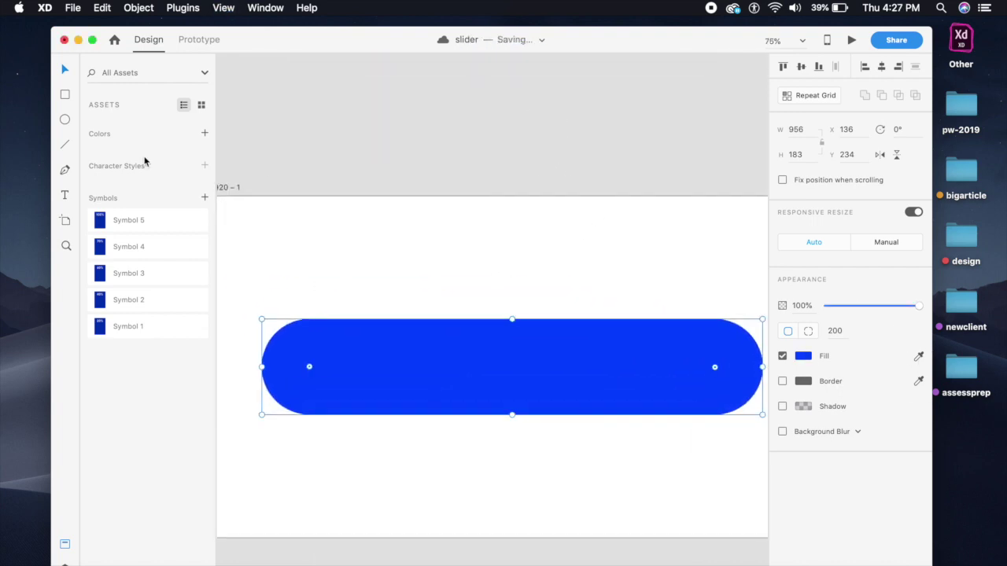
{"action": "left_click", "coordinate": [65, 94]}
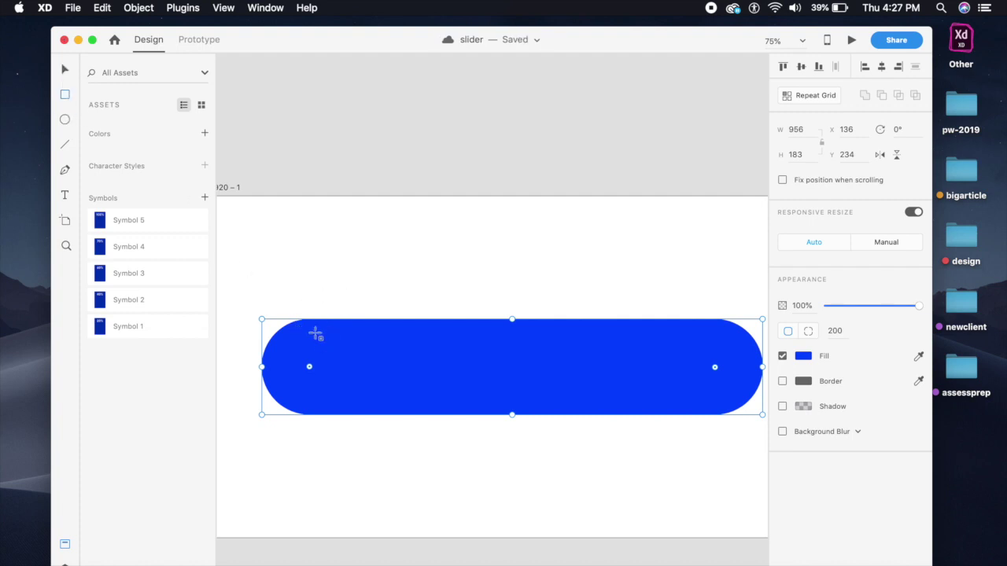
{"action": "mouse_move", "coordinate": [318, 320]}
{"action": "left_mouse_down"}
{"action": "mouse_move", "coordinate": [330, 364]}
{"action": "mouse_move", "coordinate": [324, 356]}
{"action": "left_mouse_up"}
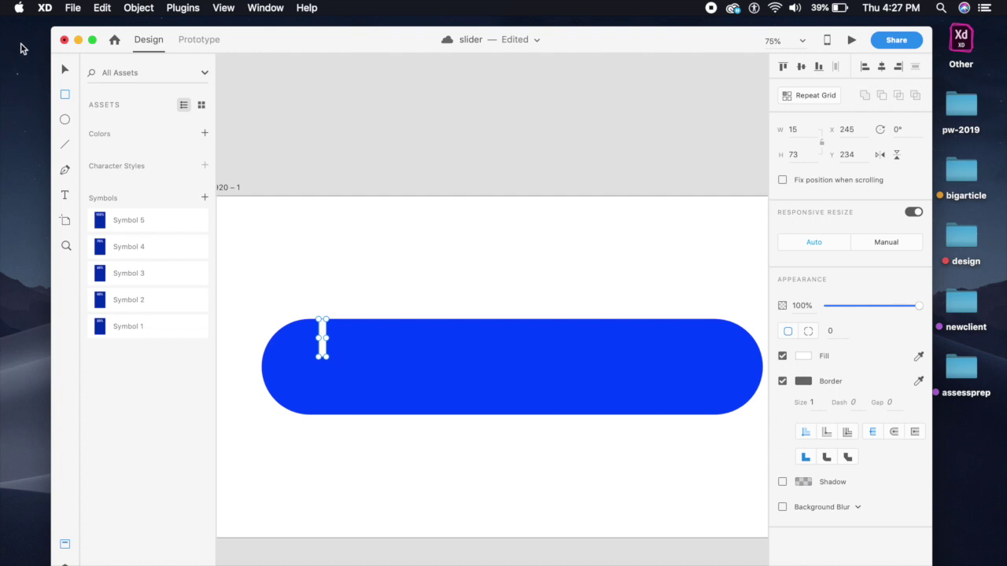
{"action": "left_click", "coordinate": [827, 96]}
{"action": "left_click_drag", "start_coordinate": [325, 339], "coordinate": [677, 352]}
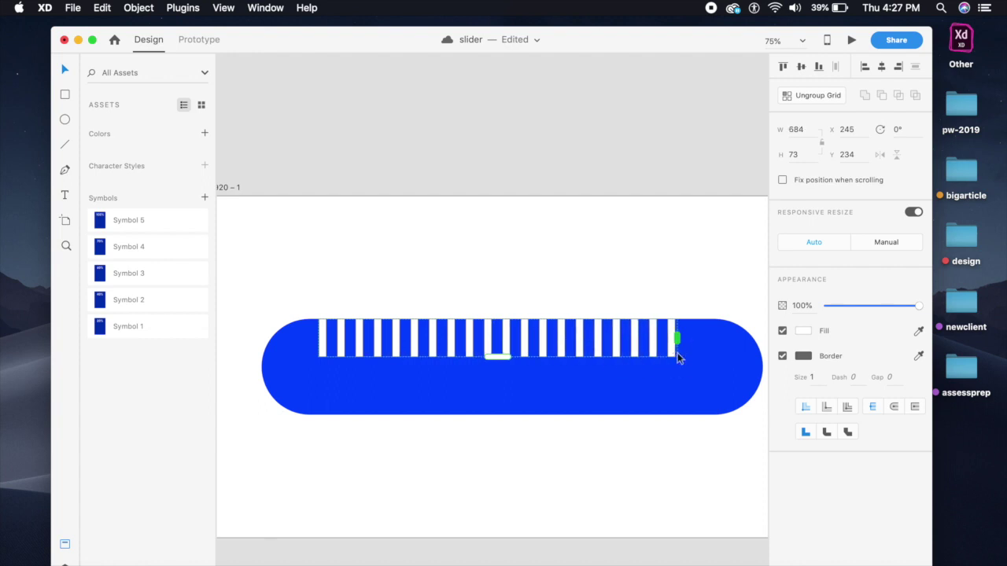
{"action": "key", "text": "super+minus"}
{"action": "key", "text": "super+z"}
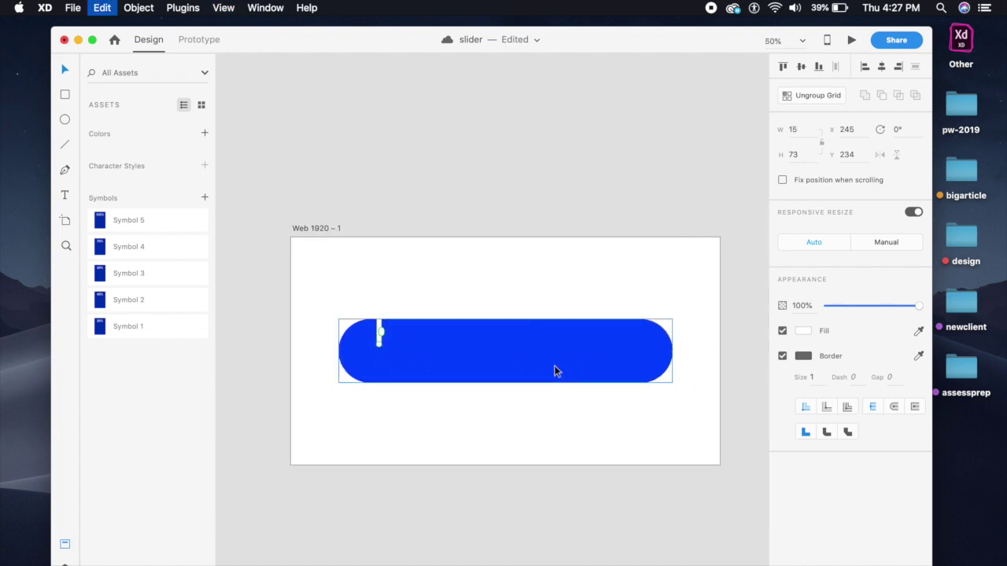
Repeat the bar into five copies and widen the gaps until the grid is about 669 wide.
{"action": "left_click_drag", "start_coordinate": [380, 332], "coordinate": [432, 334]}
{"action": "key", "text": "super+plus"}
{"action": "key", "text": "super+plus"}
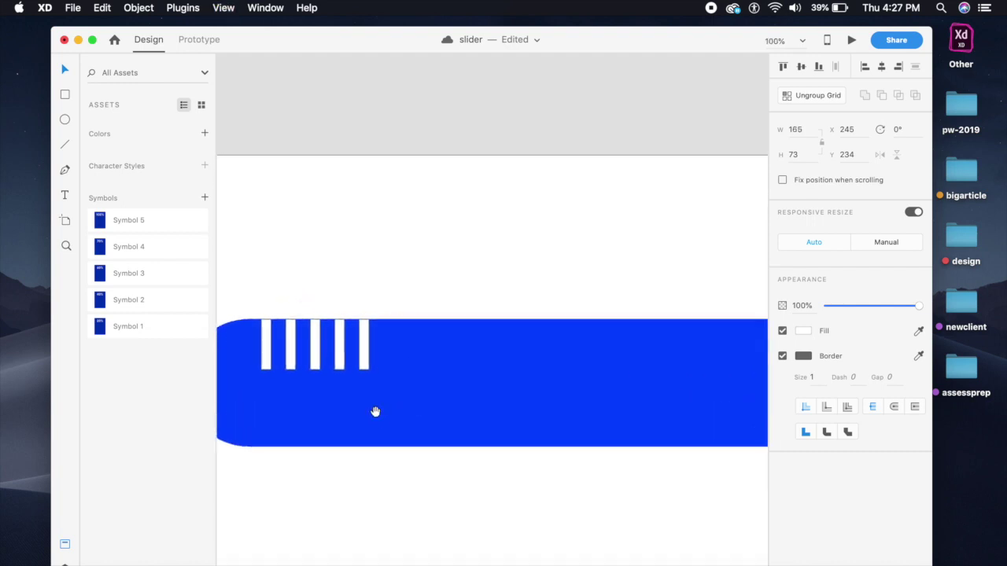
{"action": "left_click_drag", "start_coordinate": [369, 332], "coordinate": [586, 402]}
{"action": "key", "text": "super+minus"}
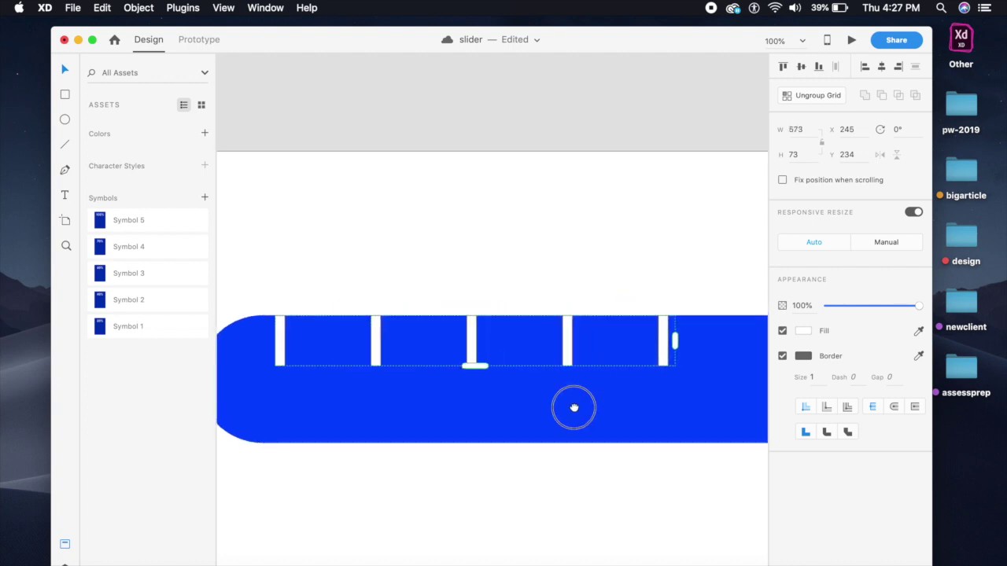
{"action": "left_click_drag", "start_coordinate": [480, 339], "coordinate": [515, 342]}
Ungroup the repeat grid and center the five bars horizontally on the blue shape.
{"action": "left_click", "coordinate": [512, 442]}
{"action": "left_click", "coordinate": [447, 337]}
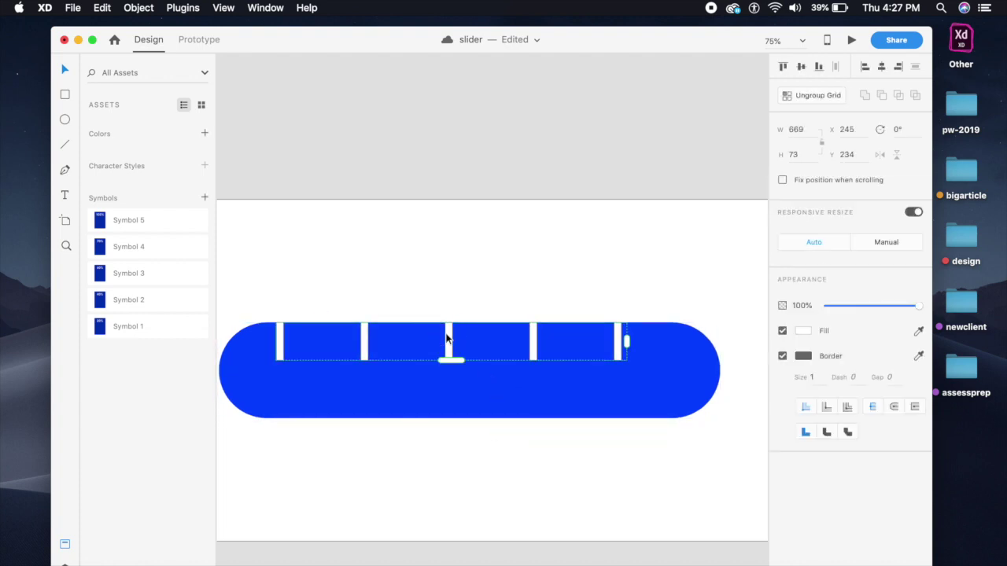
{"action": "right_click", "coordinate": [445, 338]}
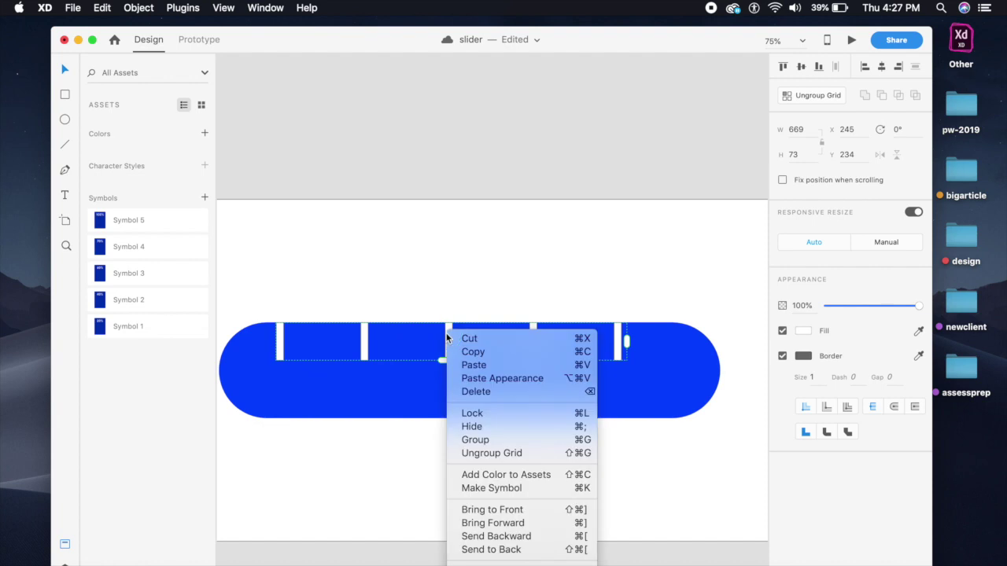
{"action": "left_click", "coordinate": [525, 454]}
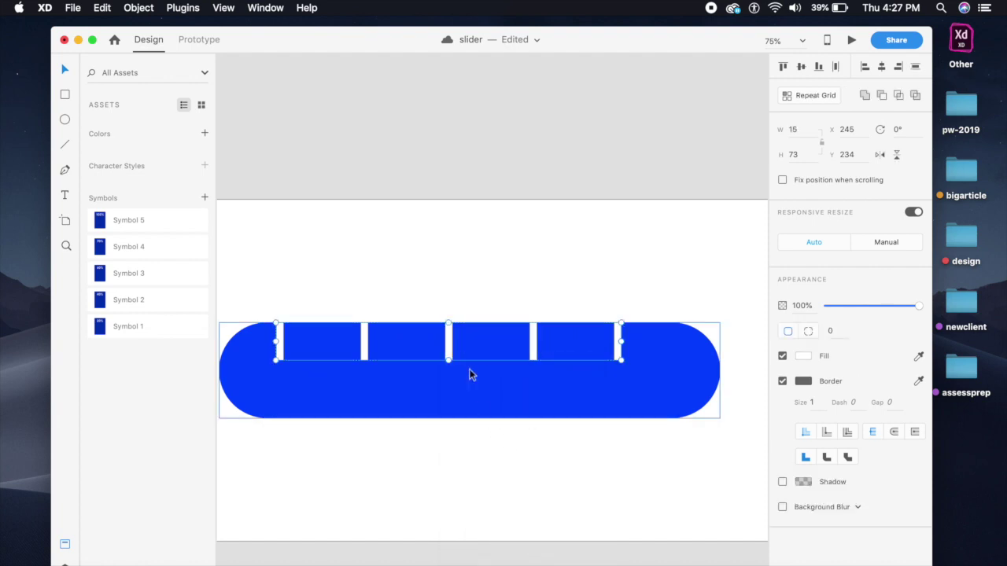
{"action": "left_click_drag", "start_coordinate": [449, 344], "coordinate": [496, 346]}
{"action": "left_click", "coordinate": [501, 297]}
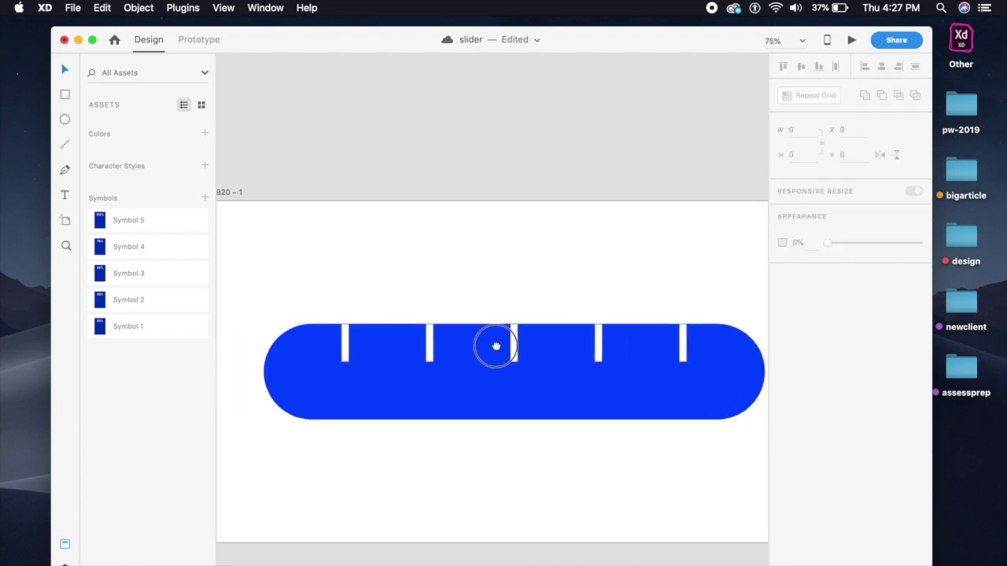
Move the first and last bars outward, space all five bars evenly, and save the document.
{"action": "left_click", "coordinate": [346, 346]}
{"action": "left_click_drag", "start_coordinate": [343, 339], "coordinate": [318, 340]}
{"action": "left_click", "coordinate": [543, 284]}
{"action": "mouse_move", "coordinate": [594, 342]}
{"action": "left_mouse_down"}
{"action": "mouse_move", "coordinate": [611, 343]}
{"action": "mouse_move", "coordinate": [602, 339]}
{"action": "left_mouse_up"}
{"action": "left_click", "coordinate": [600, 285]}
{"action": "key", "text": "super+s"}
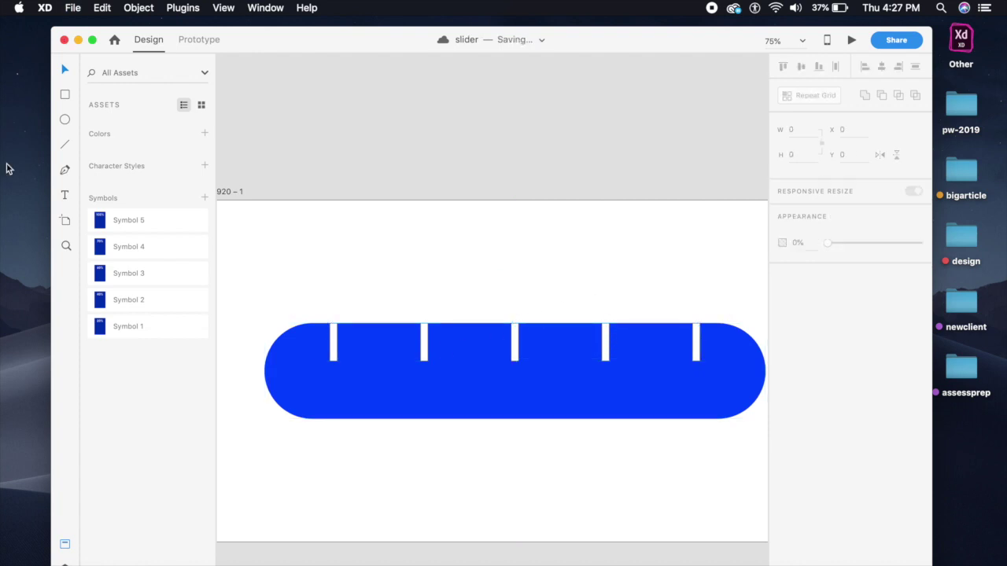
Draw a small tick about 8 by 45 just right of the first bar, flush with the blue shape's upper edge.
{"action": "left_click", "coordinate": [65, 96]}
{"action": "key", "text": "super+1"}
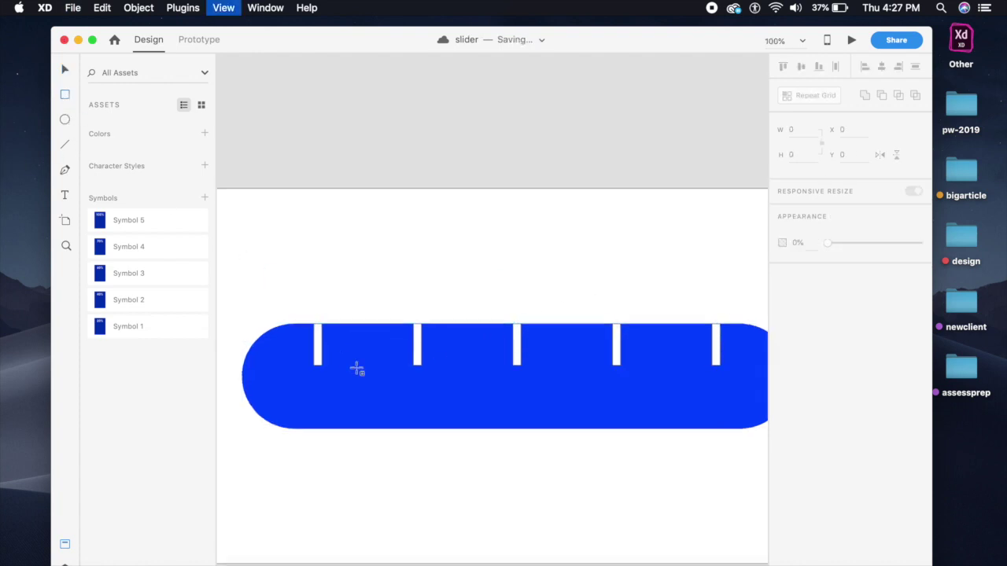
{"action": "mouse_move", "coordinate": [334, 327]}
{"action": "left_mouse_down"}
{"action": "mouse_move", "coordinate": [339, 367]}
{"action": "mouse_move", "coordinate": [340, 358]}
{"action": "left_mouse_up"}
{"action": "left_click", "coordinate": [65, 71]}
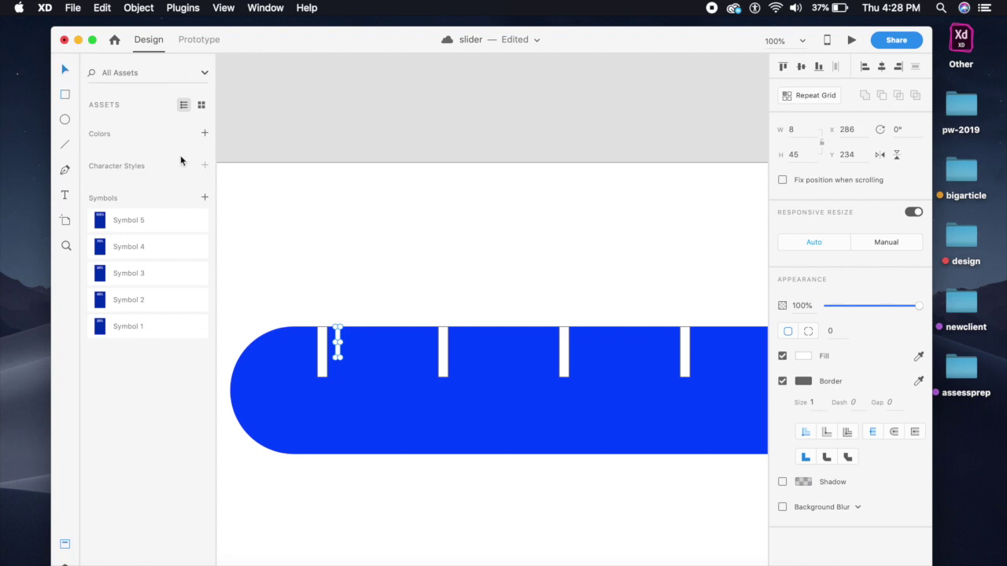
Repeat the small tick into five copies between the first two bars with a repeat grid about 127 wide.
{"action": "left_click", "coordinate": [818, 95]}
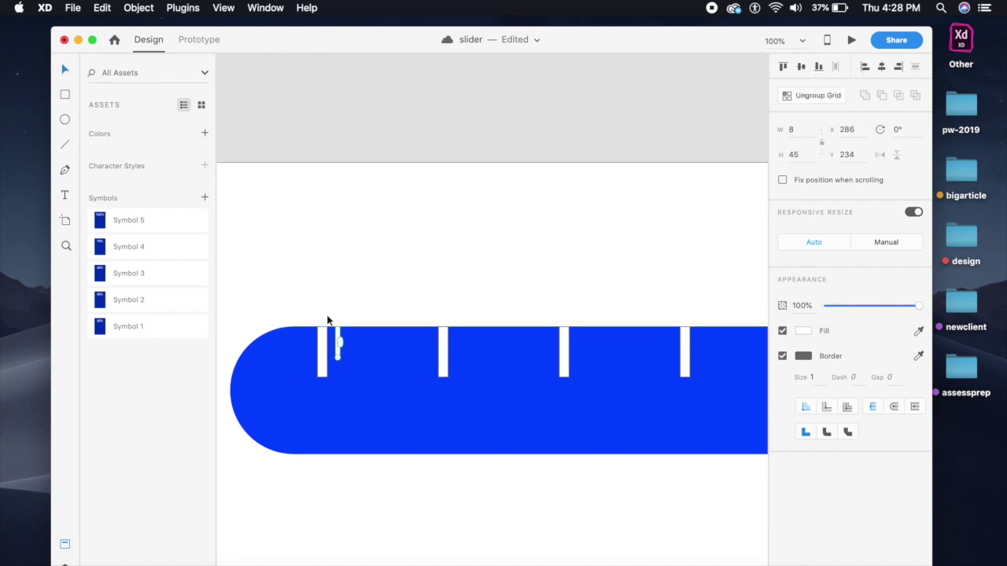
{"action": "left_click_drag", "start_coordinate": [341, 343], "coordinate": [423, 346]}
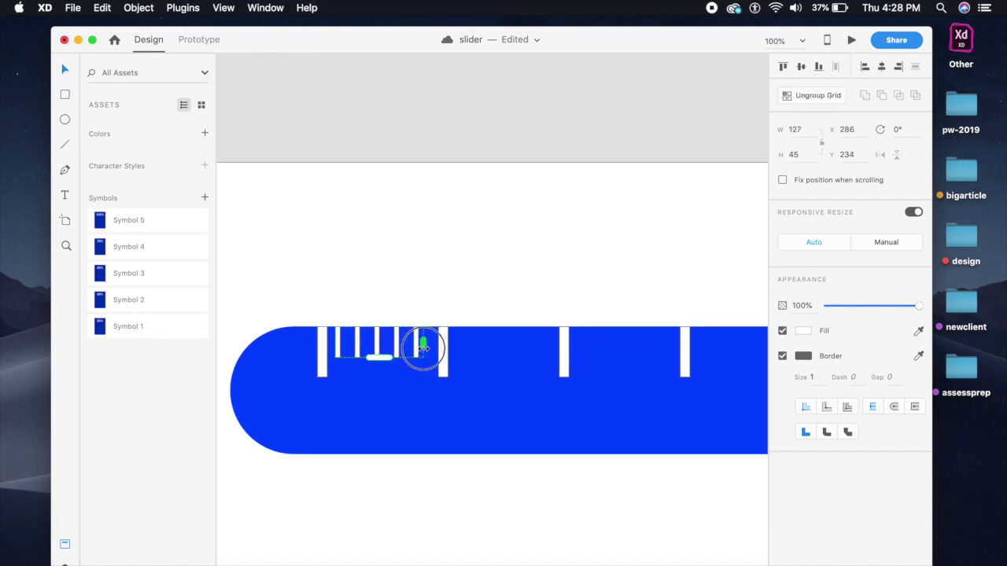
{"action": "left_click", "coordinate": [429, 302]}
Ungroup the small-tick repeat grid and combine its five ticks into a regular group.
{"action": "left_click", "coordinate": [420, 354]}
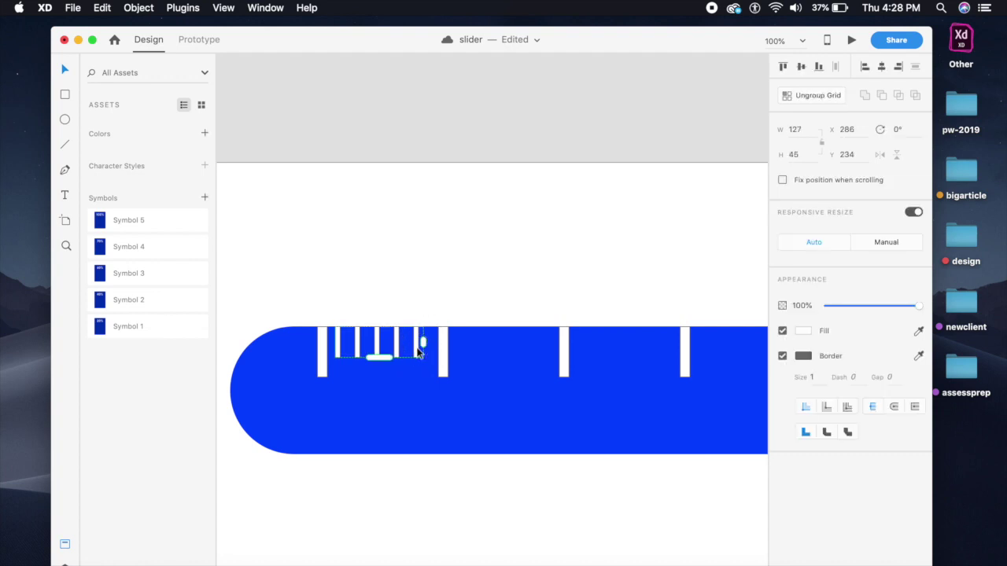
{"action": "right_click", "coordinate": [419, 352]}
{"action": "left_click", "coordinate": [461, 453]}
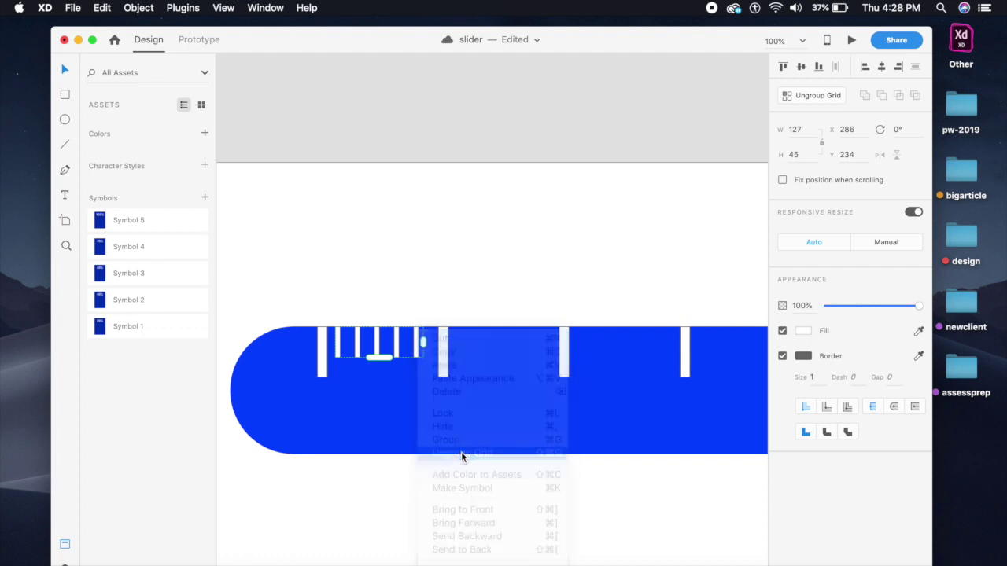
{"action": "key", "text": "super+g"}
Duplicate the small-tick group into the gap between the second and third bars and nudge the ticks right to sit centered.
{"action": "left_click_drag", "start_coordinate": [417, 342], "coordinate": [539, 341]}
{"action": "key", "text": "Right"}
{"action": "key", "text": "Right"}
{"action": "key", "text": "Right"}
{"action": "key", "text": "Right"}
{"action": "key", "text": "Right"}
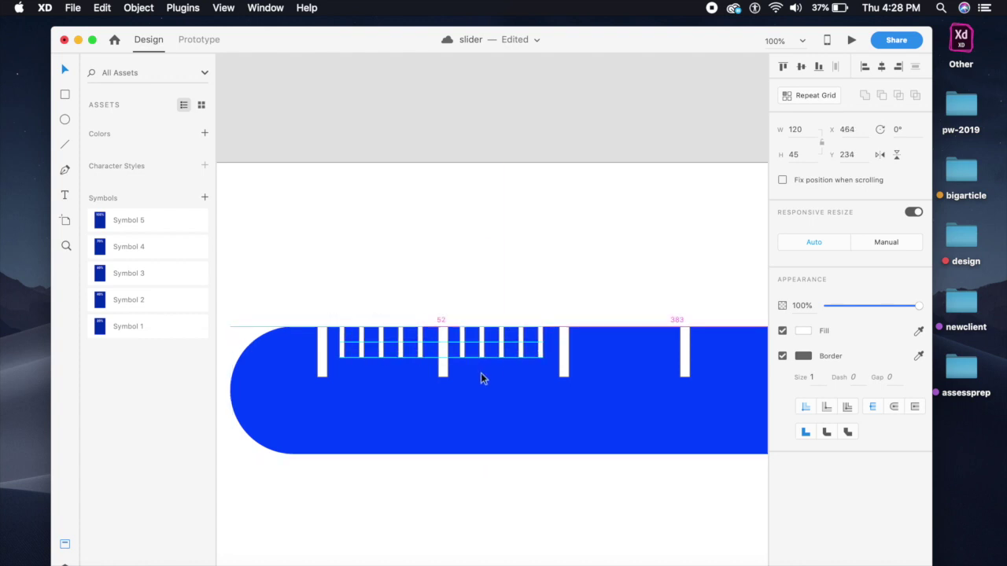
Duplicate the small-tick groups into the two remaining gaps between the long bars.
{"action": "left_click", "coordinate": [546, 266]}
{"action": "left_click_drag", "start_coordinate": [581, 314], "coordinate": [633, 341]}
{"action": "left_click_drag", "start_coordinate": [582, 441], "coordinate": [616, 433]}
Ungroup the tick groups along the whole ruler so that each tick is an individual shape.
{"action": "left_click", "coordinate": [543, 329], "text": "shift"}
{"action": "left_click", "coordinate": [447, 343], "text": "shift"}
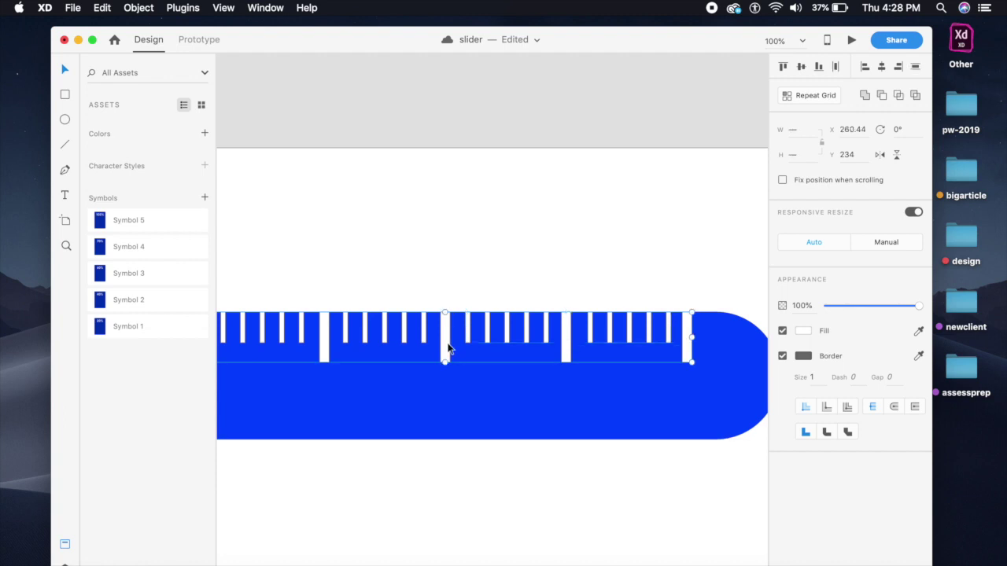
{"action": "left_click_drag", "start_coordinate": [301, 365], "coordinate": [390, 393]}
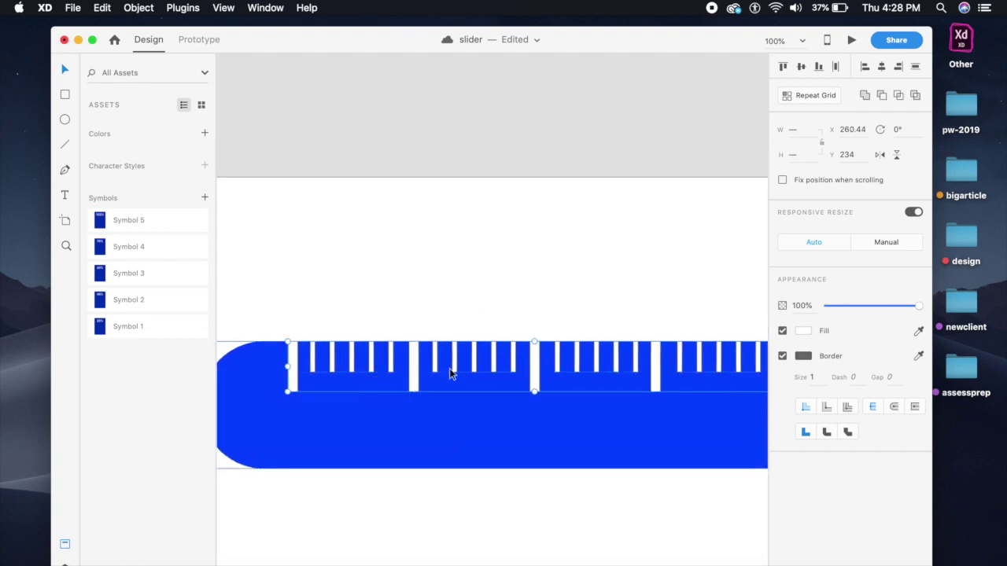
{"action": "right_click", "coordinate": [471, 366]}
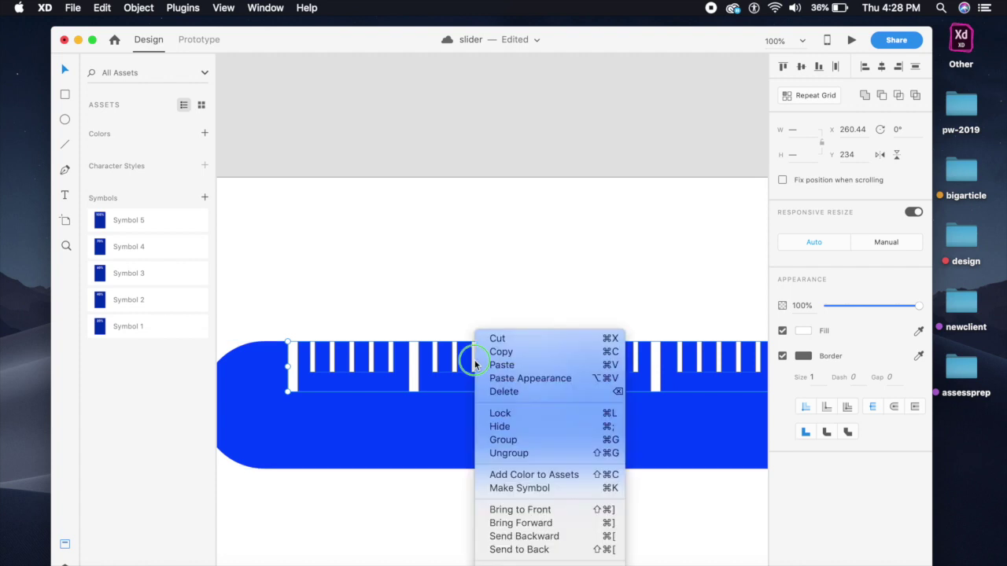
{"action": "left_click", "coordinate": [509, 454]}
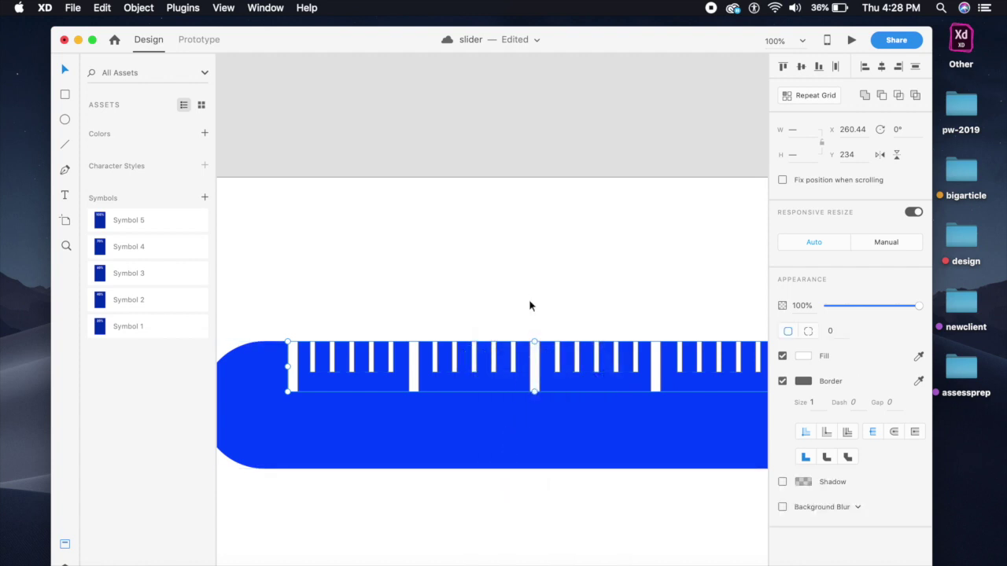
{"action": "left_click", "coordinate": [535, 366]}
{"action": "left_click", "coordinate": [556, 358]}
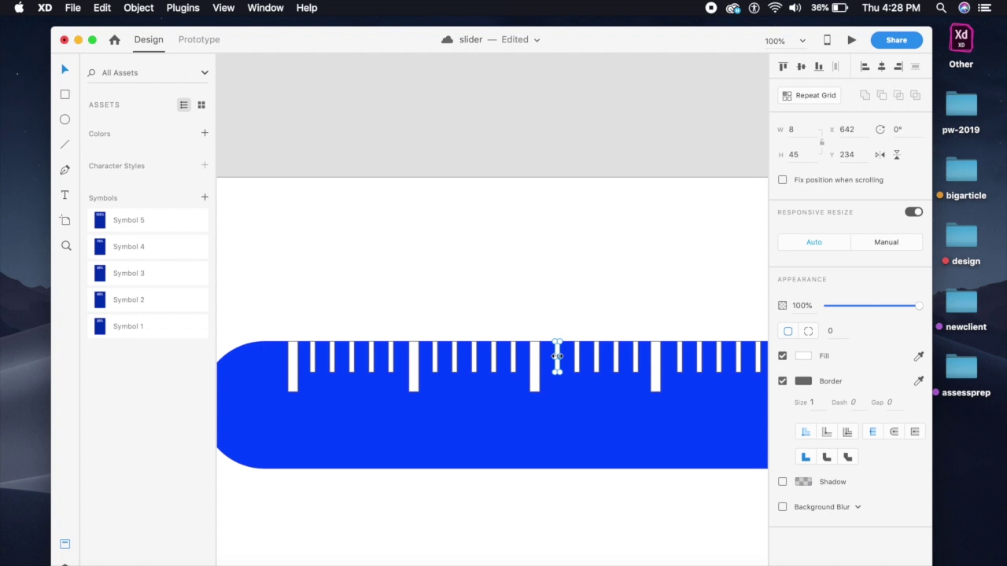
Move the blue bar down below the tick marks and unite all long and small ticks into one shape.
{"action": "left_click_drag", "start_coordinate": [544, 422], "coordinate": [513, 540]}
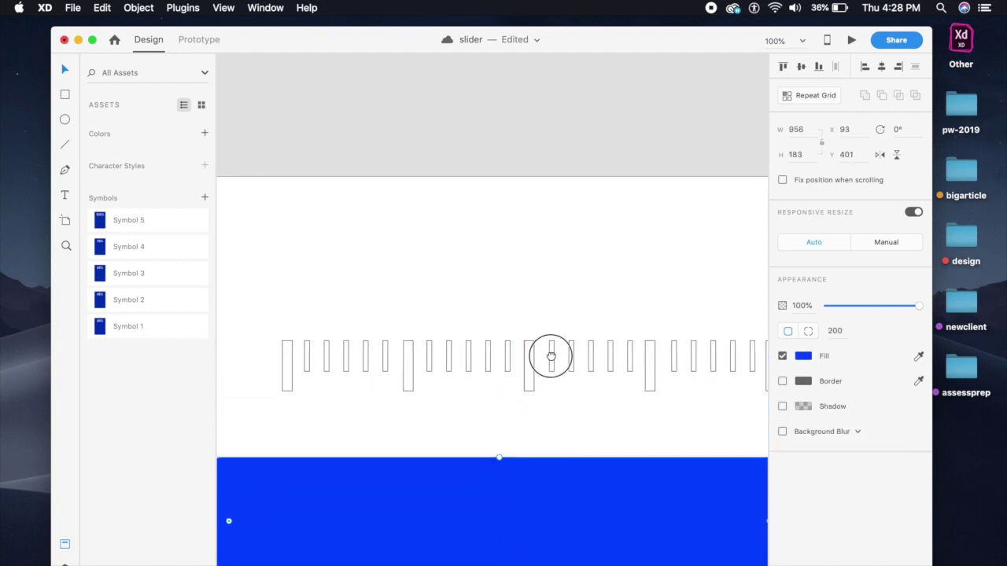
{"action": "left_click_drag", "start_coordinate": [562, 362], "coordinate": [501, 298]}
{"action": "key", "text": "super+minus"}
{"action": "left_click_drag", "start_coordinate": [266, 261], "coordinate": [692, 339]}
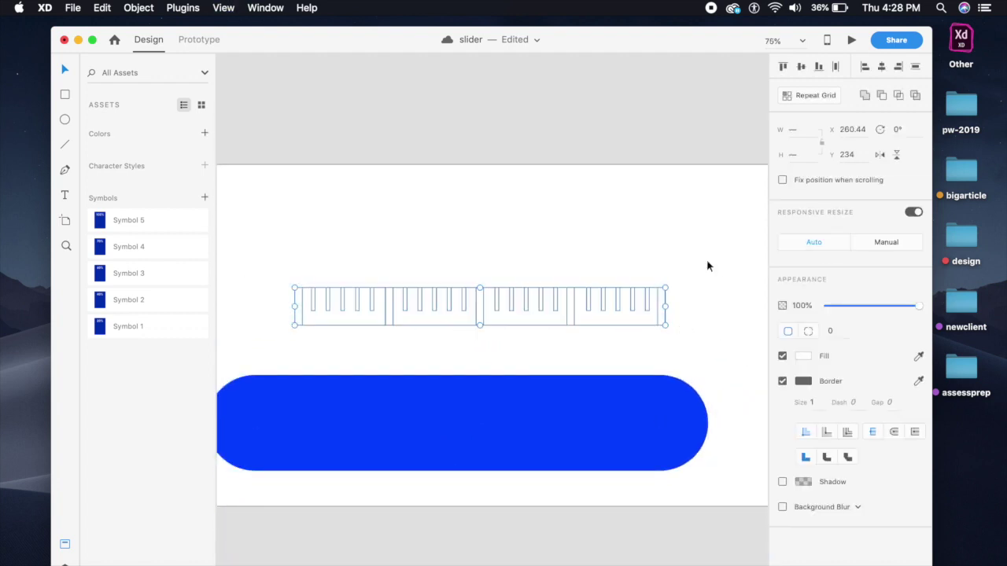
{"action": "left_click", "coordinate": [865, 95]}
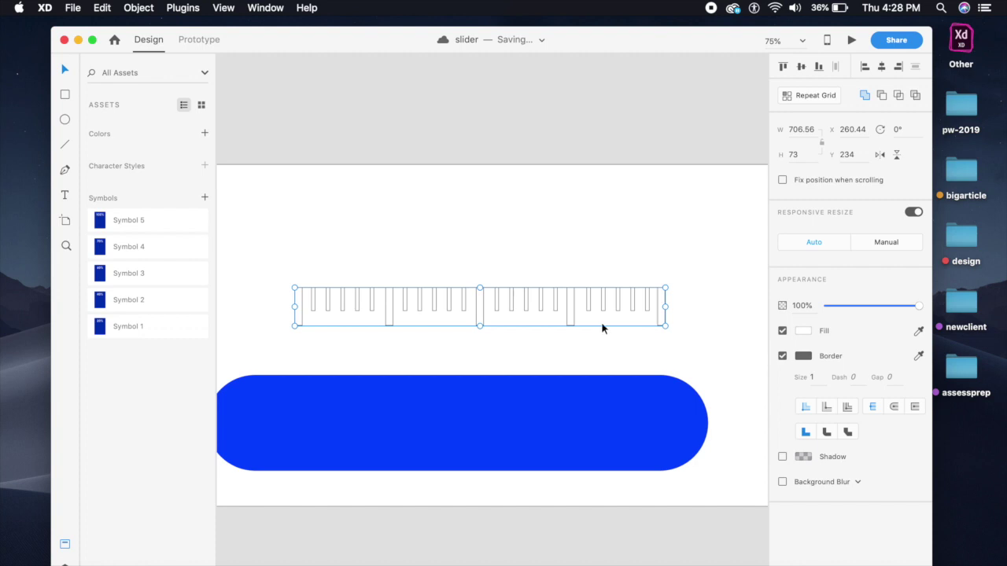
Remove the united ticks' border, fill them with the bar's sampled blue, and place them above the bar at about X 238, Y 230.
{"action": "left_click_drag", "start_coordinate": [476, 312], "coordinate": [473, 377]}
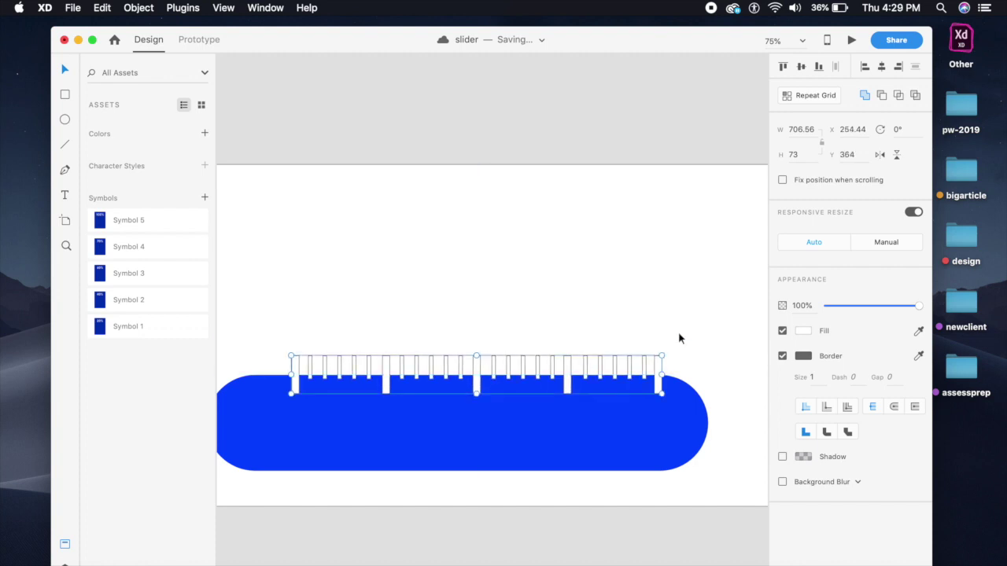
{"action": "left_click", "coordinate": [782, 357]}
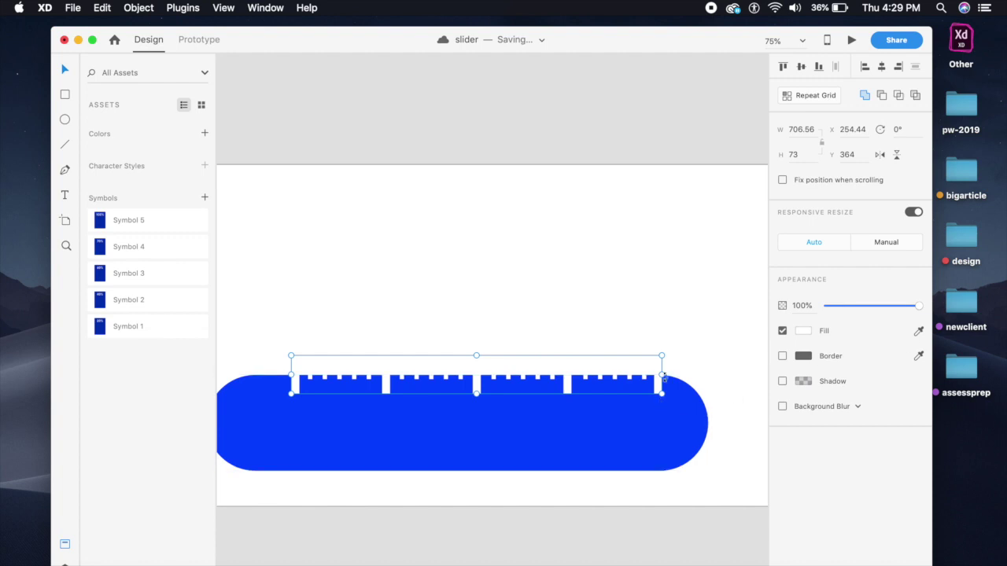
{"action": "left_click", "coordinate": [918, 331]}
{"action": "left_click", "coordinate": [612, 440]}
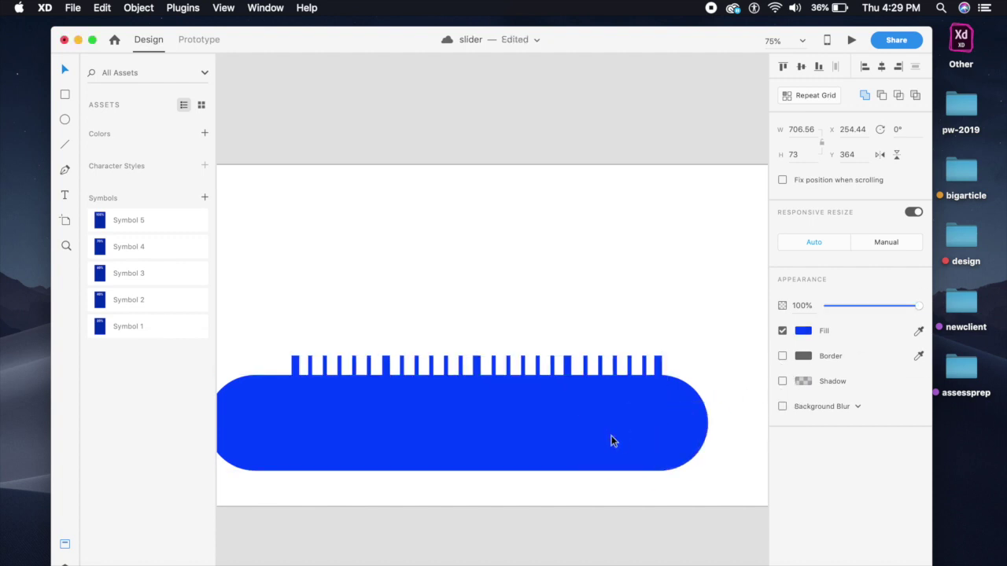
{"action": "left_click_drag", "start_coordinate": [568, 370], "coordinate": [557, 310]}
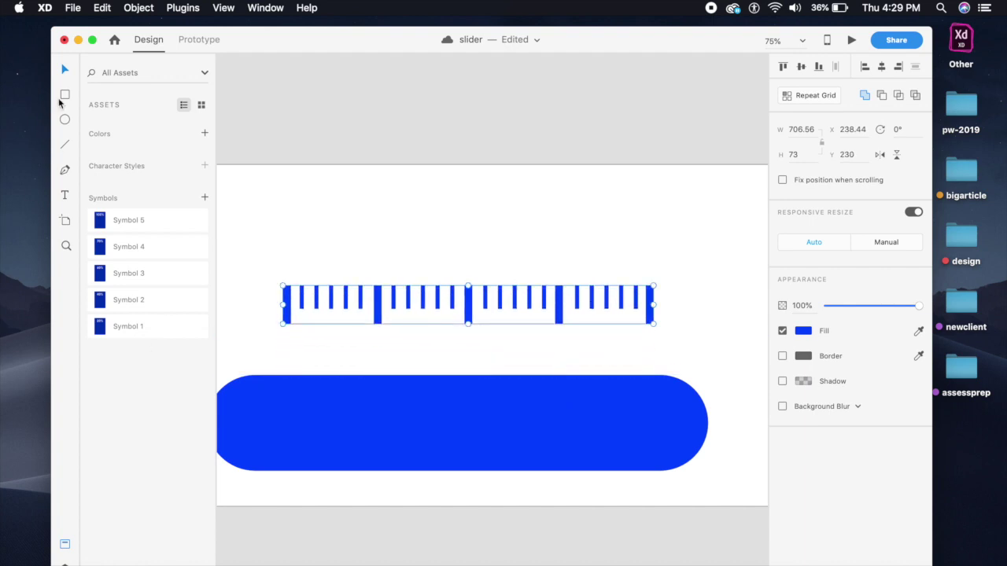
Draw a rectangle about 23 by 88 over the first long tick and remove its border.
{"action": "key", "text": "super+2"}
{"action": "key", "text": "space"}
{"action": "left_click_drag", "start_coordinate": [274, 276], "coordinate": [481, 302]}
{"action": "mouse_move", "coordinate": [350, 258]}
{"action": "left_mouse_down"}
{"action": "mouse_move", "coordinate": [375, 304]}
{"action": "mouse_move", "coordinate": [383, 379]}
{"action": "left_mouse_up"}
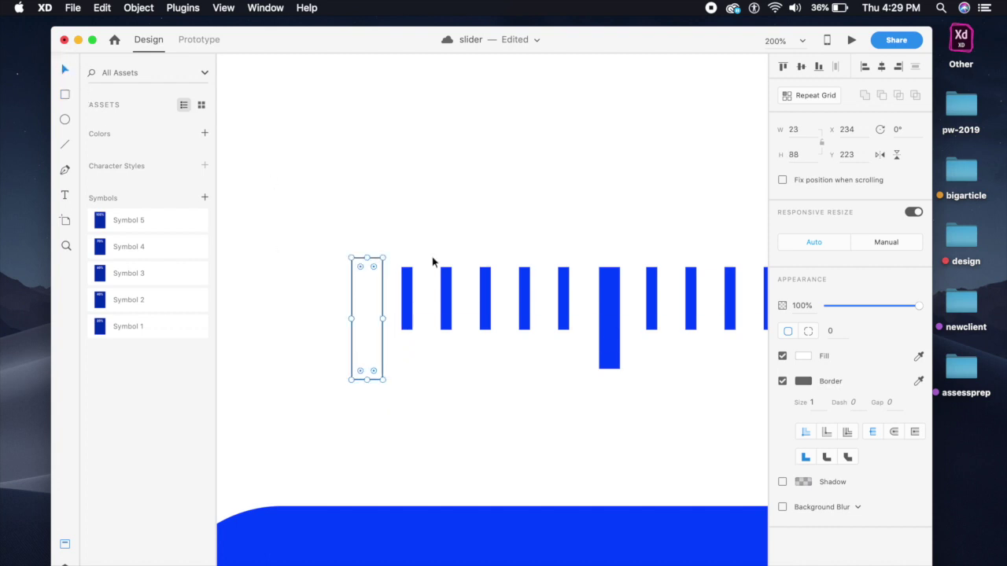
{"action": "left_click", "coordinate": [783, 382]}
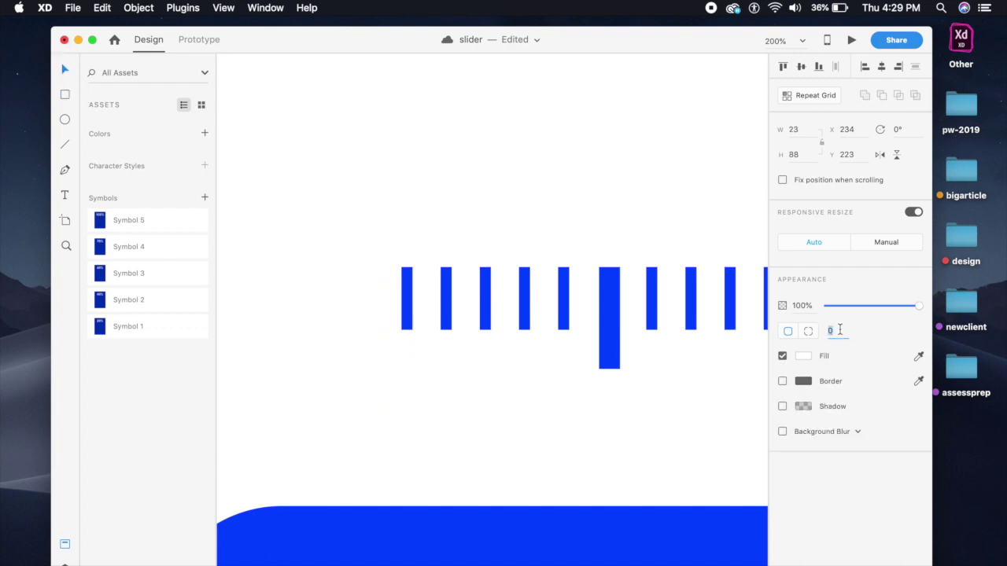
{"action": "type", "text": "50"}
{"action": "key", "text": "Return"}
{"action": "key", "text": "super+z"}
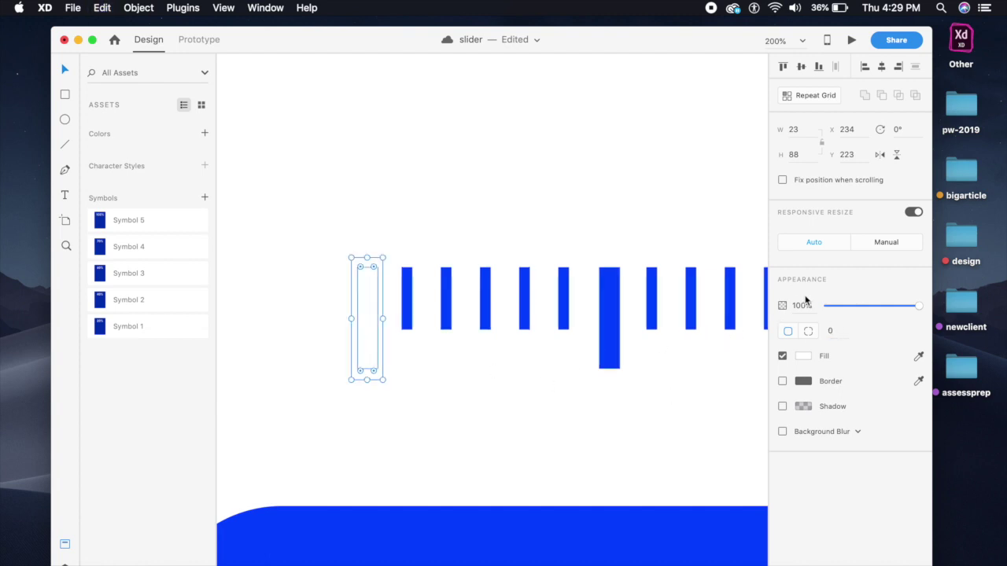
Set the opacity of the rectangle over the first tick to 50% and send it to the back.
{"action": "key", "text": "Return"}
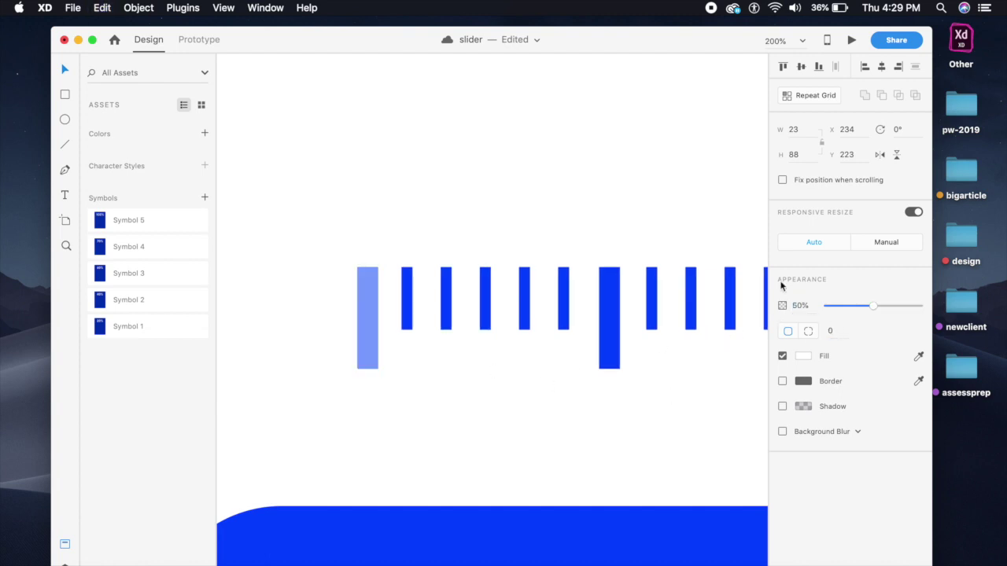
{"action": "key", "text": "super+minus"}
{"action": "key", "text": "super+minus"}
{"action": "key", "text": "super+minus"}
{"action": "left_click_drag", "start_coordinate": [411, 387], "coordinate": [347, 365]}
{"action": "left_click_drag", "start_coordinate": [532, 398], "coordinate": [496, 406]}
{"action": "scroll", "coordinate": [452, 291], "scroll_direction": "up", "scroll_amount": 10}
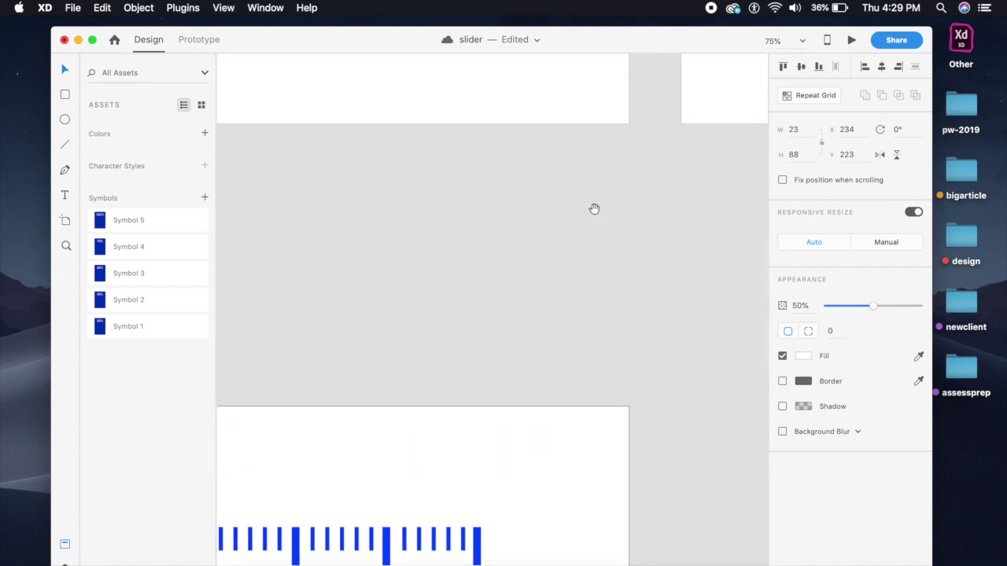
{"action": "scroll", "coordinate": [470, 364], "scroll_direction": "down", "scroll_amount": 10}
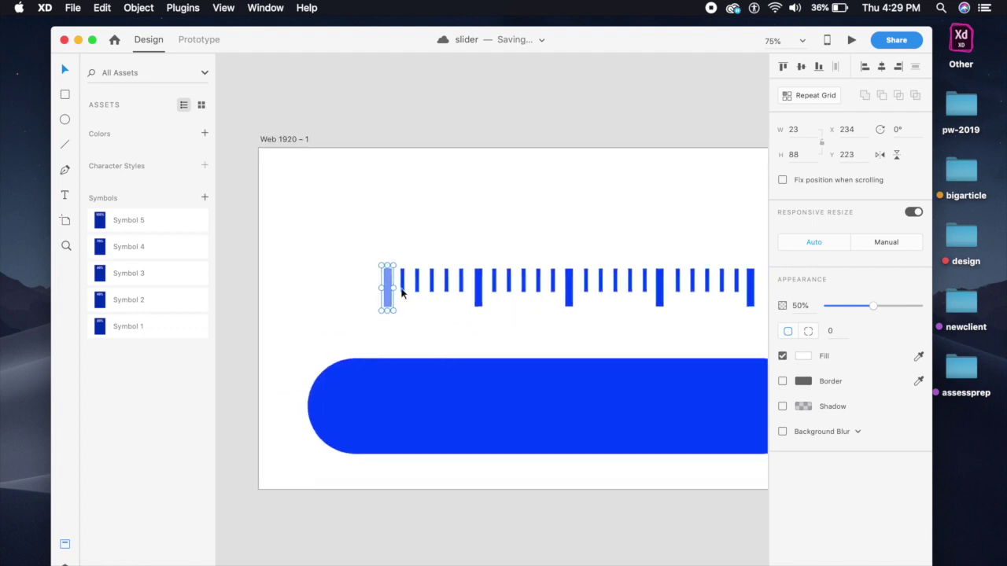
{"action": "key", "text": "super+shift+["}
Mask the semi-transparent rectangle with the united tick shape.
{"action": "left_click_drag", "start_coordinate": [350, 259], "coordinate": [495, 317]}
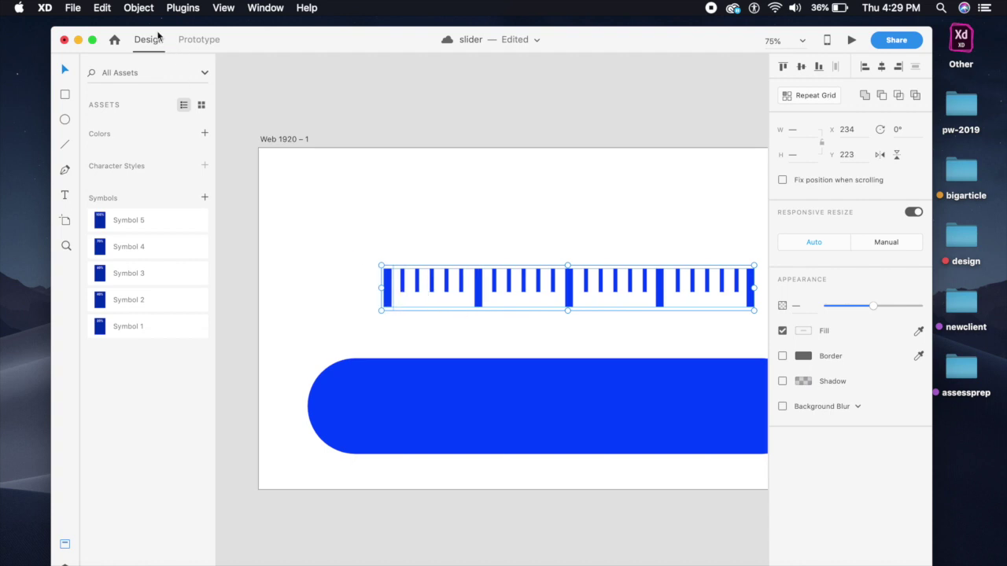
{"action": "left_click", "coordinate": [147, 10]}
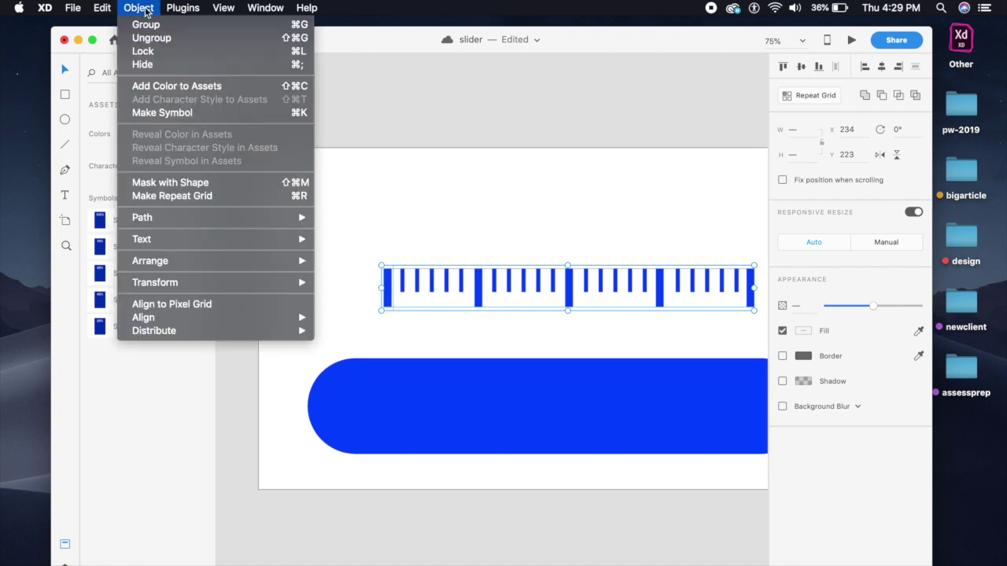
{"action": "left_click", "coordinate": [240, 185]}
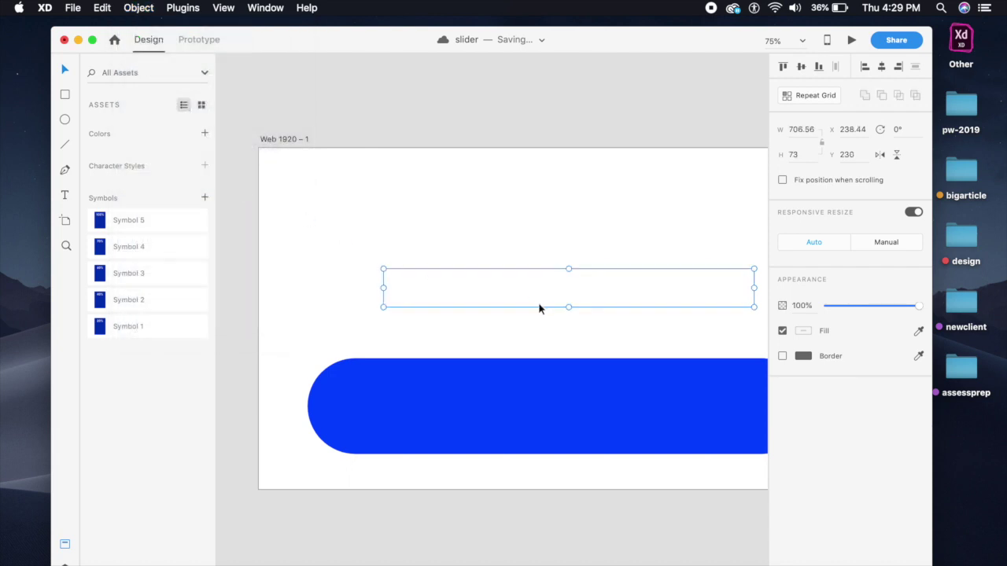
Place the masked ticks against the blue bar's upper edge and nudge them right to X 213.44, Y 401.
{"action": "left_click", "coordinate": [465, 327]}
{"action": "mouse_move", "coordinate": [393, 292]}
{"action": "left_mouse_down"}
{"action": "mouse_move", "coordinate": [386, 343]}
{"action": "mouse_move", "coordinate": [369, 366]}
{"action": "mouse_move", "coordinate": [385, 367]}
{"action": "mouse_move", "coordinate": [352, 367]}
{"action": "left_mouse_up"}
{"action": "scroll", "coordinate": [408, 272], "scroll_direction": "right", "scroll_amount": 5}
{"action": "scroll", "coordinate": [408, 271], "scroll_direction": "down", "scroll_amount": 1}
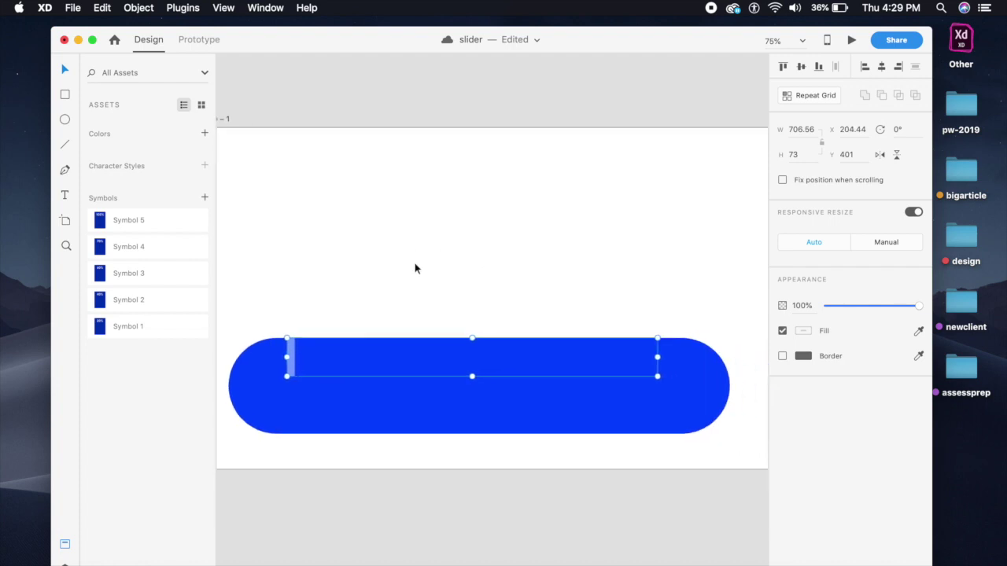
{"action": "key", "text": "Right"}
{"action": "key", "text": "Right"}
{"action": "key", "text": "Right"}
{"action": "key", "text": "Right"}
{"action": "key", "text": "Right"}
{"action": "key", "text": "Right"}
{"action": "key", "text": "Right"}
{"action": "key", "text": "Right"}
{"action": "key", "text": "Right"}
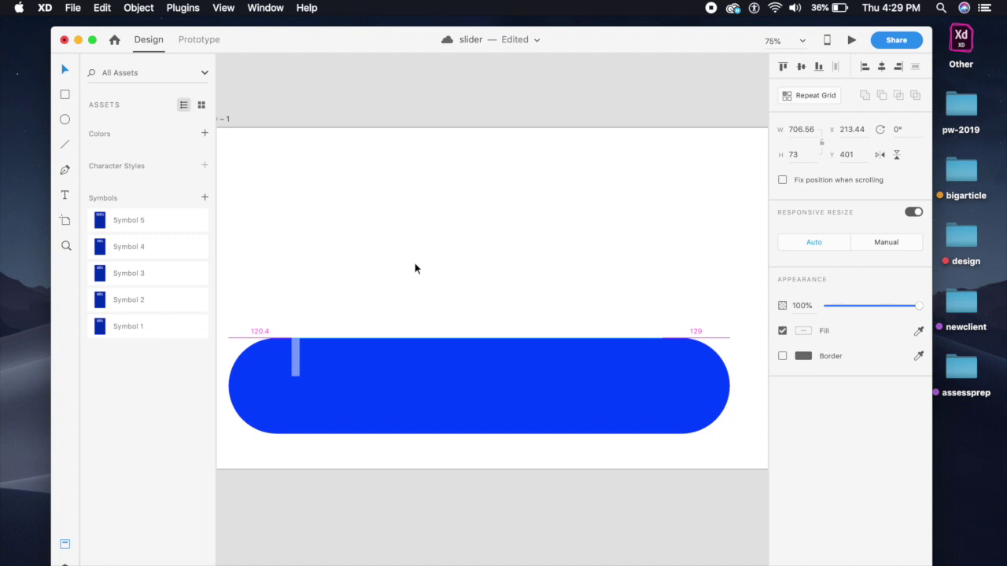
Move the blue bar together with the masked ticks up to X 136, Y 234 and save the document.
{"action": "left_click_drag", "start_coordinate": [449, 482], "coordinate": [345, 334]}
{"action": "left_click_drag", "start_coordinate": [301, 365], "coordinate": [323, 277]}
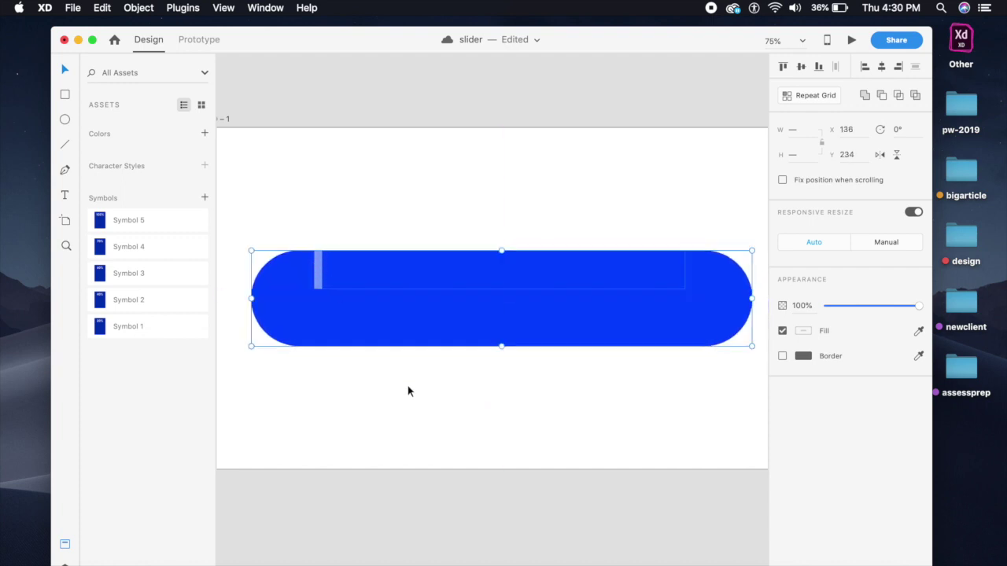
{"action": "left_click", "coordinate": [406, 393]}
{"action": "key", "text": "super+s"}
Draw a white circle about 58 by 58 at the lower end of the first tick and remove its border.
{"action": "left_click", "coordinate": [66, 119]}
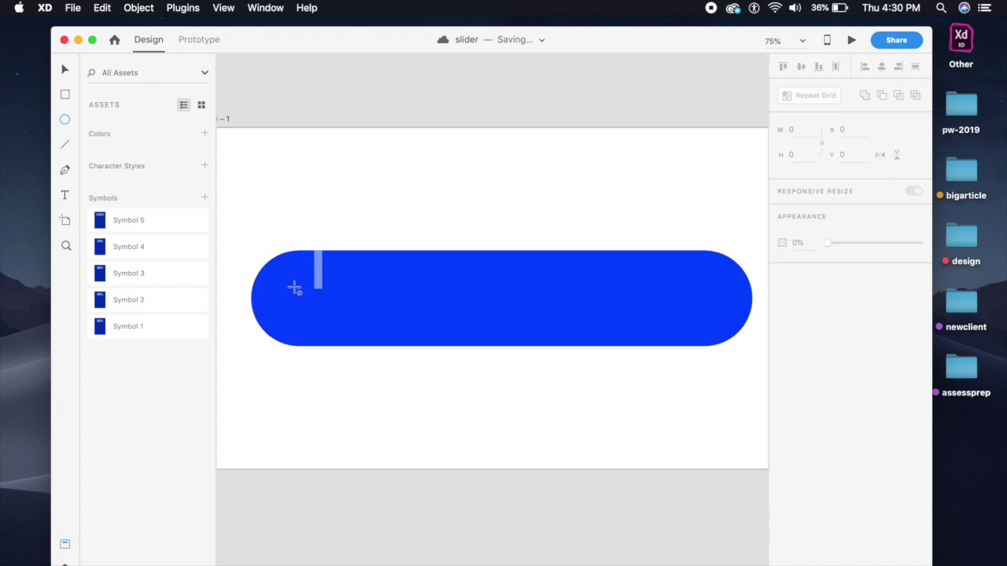
{"action": "left_click_drag", "start_coordinate": [306, 285], "coordinate": [336, 314]}
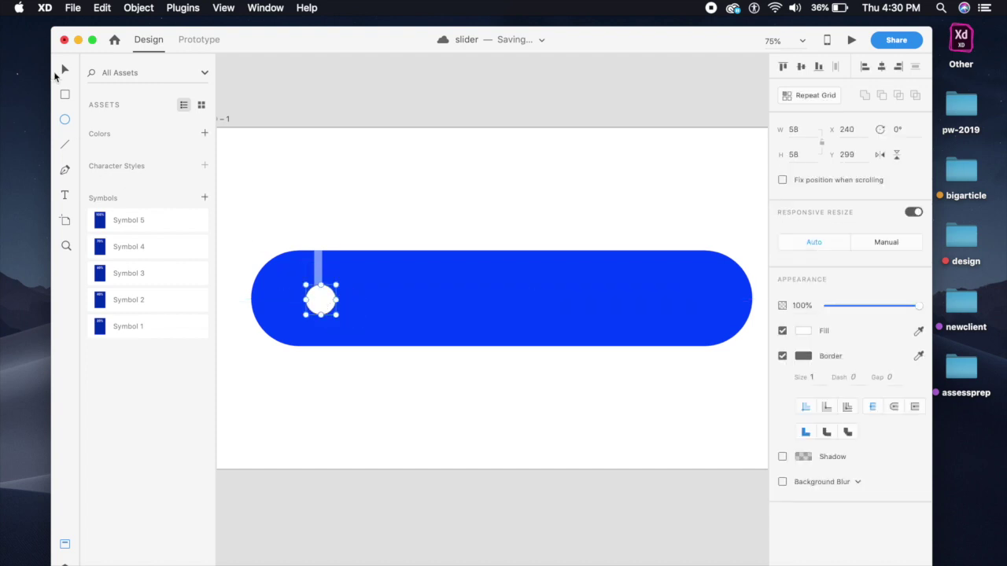
{"action": "left_click", "coordinate": [65, 70]}
{"action": "left_click", "coordinate": [782, 356]}
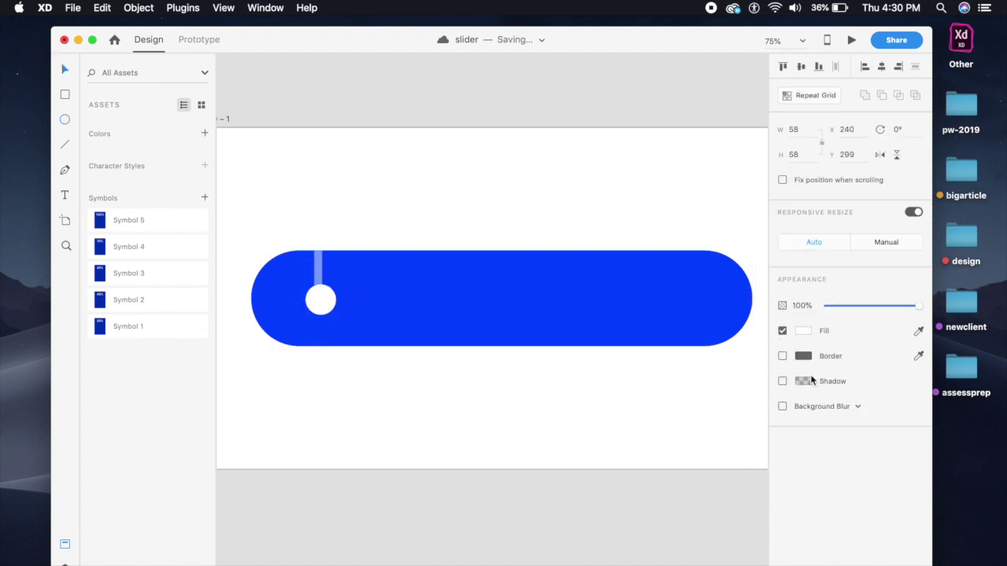
Give the white circle a shadow with Y 12 and blur 24, and increase the shadow color's opacity.
{"action": "left_click", "coordinate": [782, 381]}
{"action": "left_click", "coordinate": [840, 403]}
{"action": "type", "text": "12"}
{"action": "left_click", "coordinate": [880, 400]}
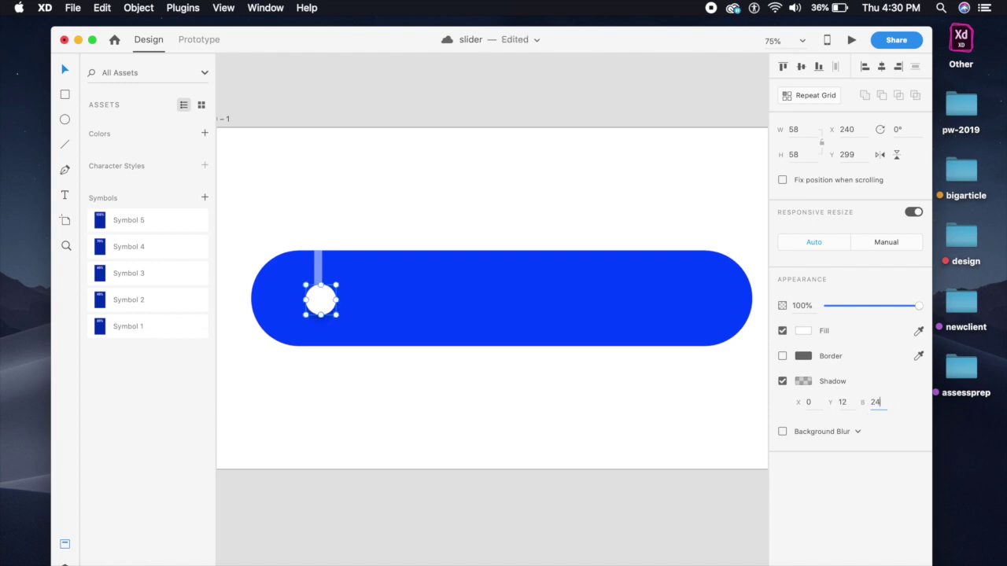
{"action": "left_click", "coordinate": [805, 382]}
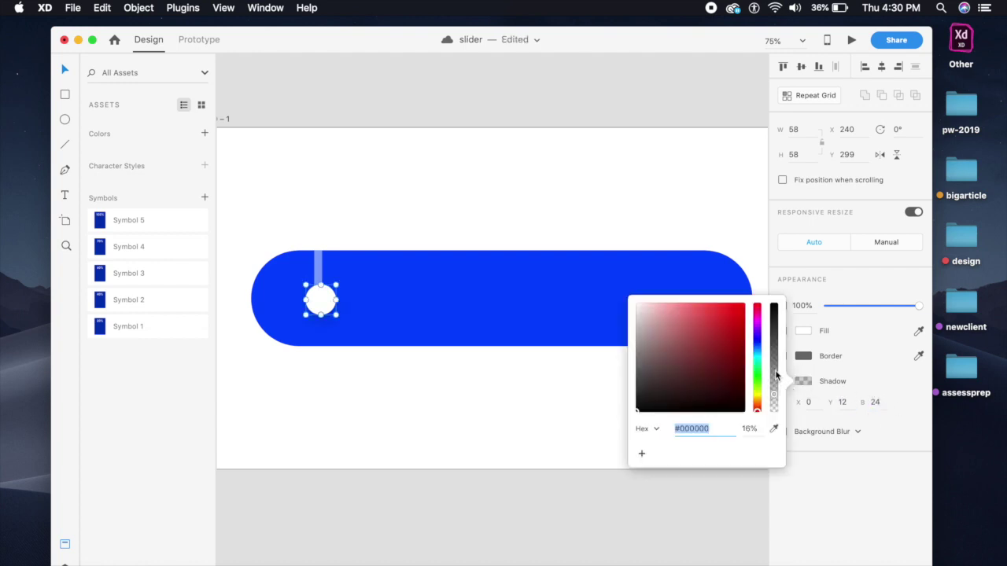
{"action": "left_click_drag", "start_coordinate": [775, 375], "coordinate": [775, 360]}
{"action": "left_click", "coordinate": [384, 461]}
Nudge the white circle left to X 236 so it is centered under the first tick.
{"action": "left_click_drag", "start_coordinate": [375, 451], "coordinate": [428, 490]}
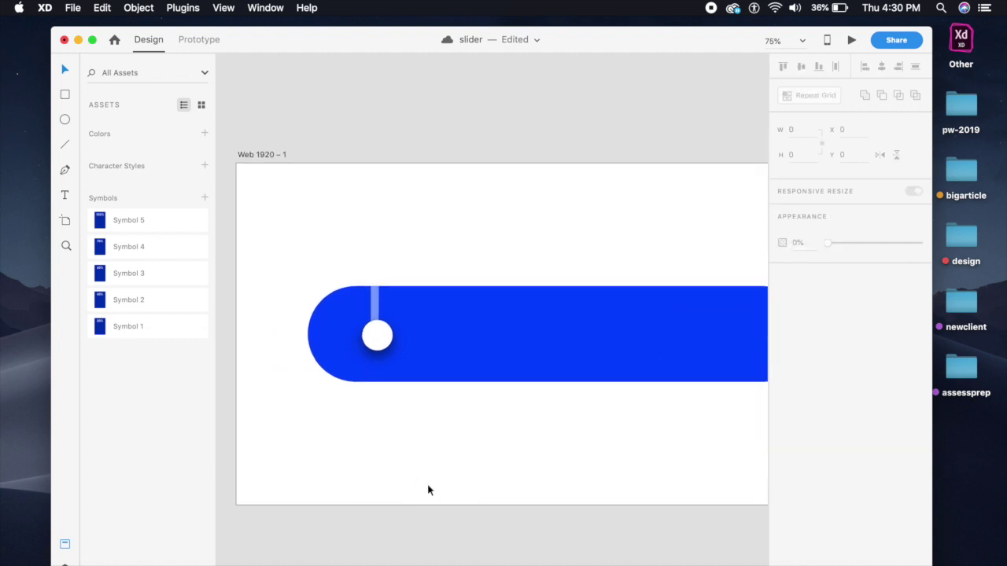
{"action": "scroll", "coordinate": [468, 448], "scroll_direction": "right", "scroll_amount": 2}
{"action": "left_click", "coordinate": [359, 355]}
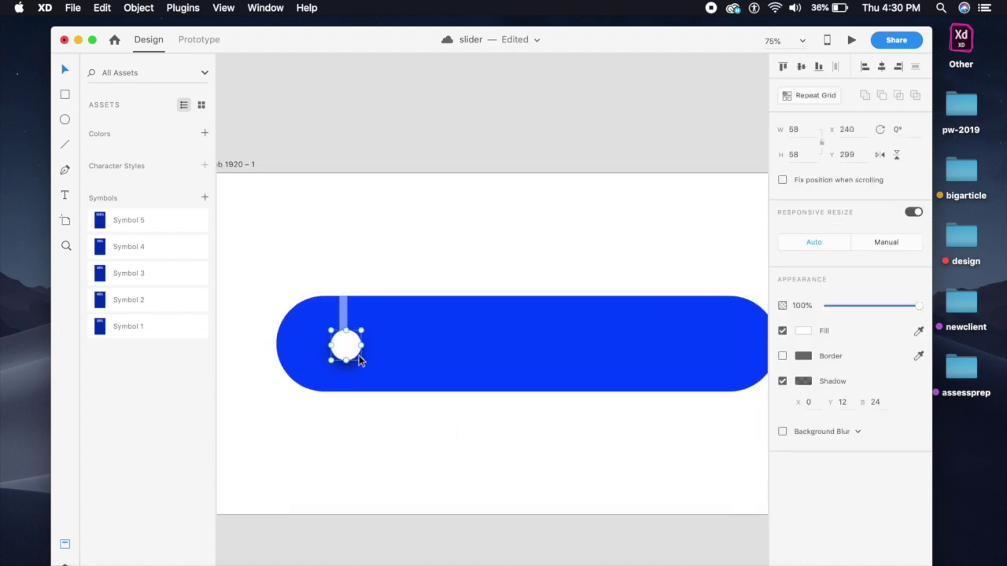
{"action": "key", "text": "Left"}
{"action": "key", "text": "super+equal"}
{"action": "scroll", "coordinate": [371, 426], "scroll_direction": "left", "scroll_amount": 1}
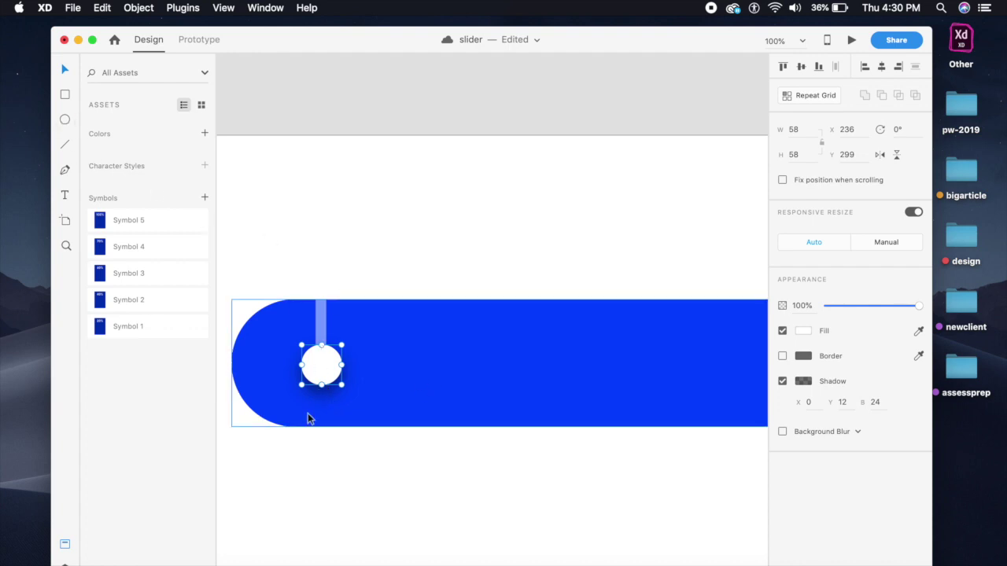
Draw a thin rectangle about 716 by 10 from the circle along the blue bar and remove its border.
{"action": "left_click", "coordinate": [67, 97]}
{"action": "key", "text": "super+minus"}
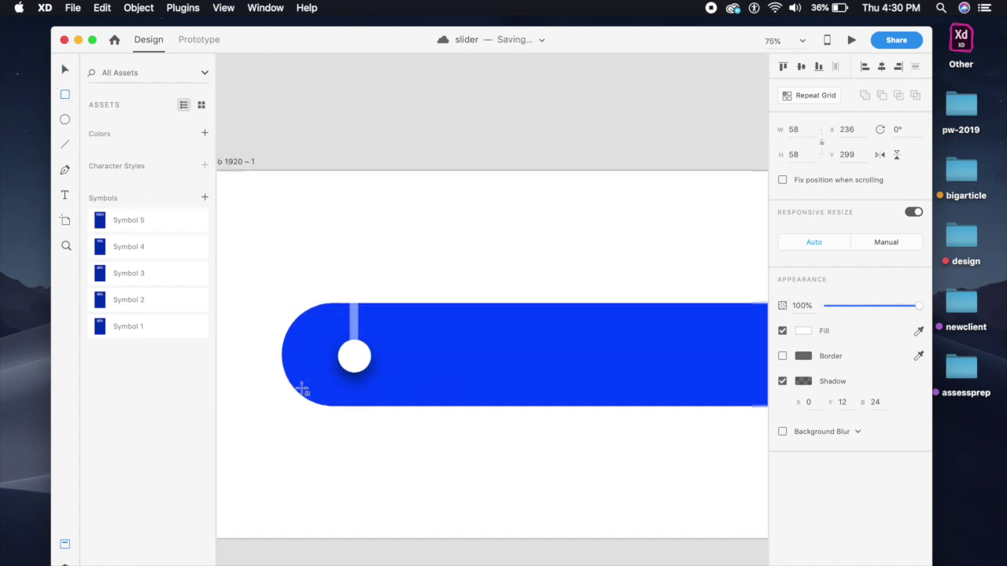
{"action": "mouse_move", "coordinate": [361, 351]}
{"action": "left_mouse_down"}
{"action": "mouse_move", "coordinate": [652, 348]}
{"action": "mouse_move", "coordinate": [718, 352]}
{"action": "mouse_move", "coordinate": [728, 364]}
{"action": "mouse_move", "coordinate": [739, 356]}
{"action": "left_mouse_up"}
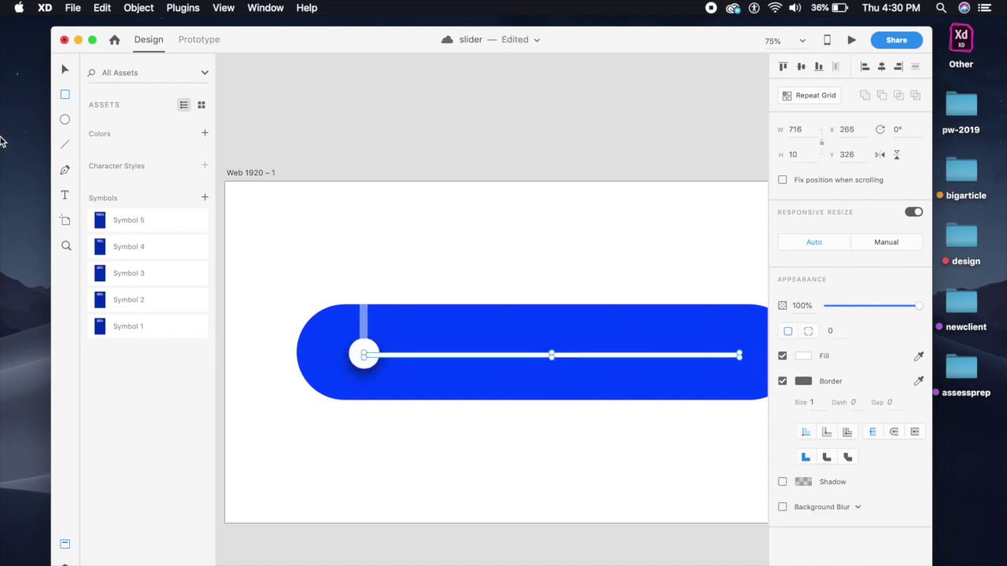
{"action": "left_click", "coordinate": [782, 382]}
Fill the thin track with a darker shade of the blue sampled from the bar.
{"action": "left_click", "coordinate": [918, 356]}
{"action": "left_click", "coordinate": [742, 382]}
{"action": "left_click", "coordinate": [803, 357]}
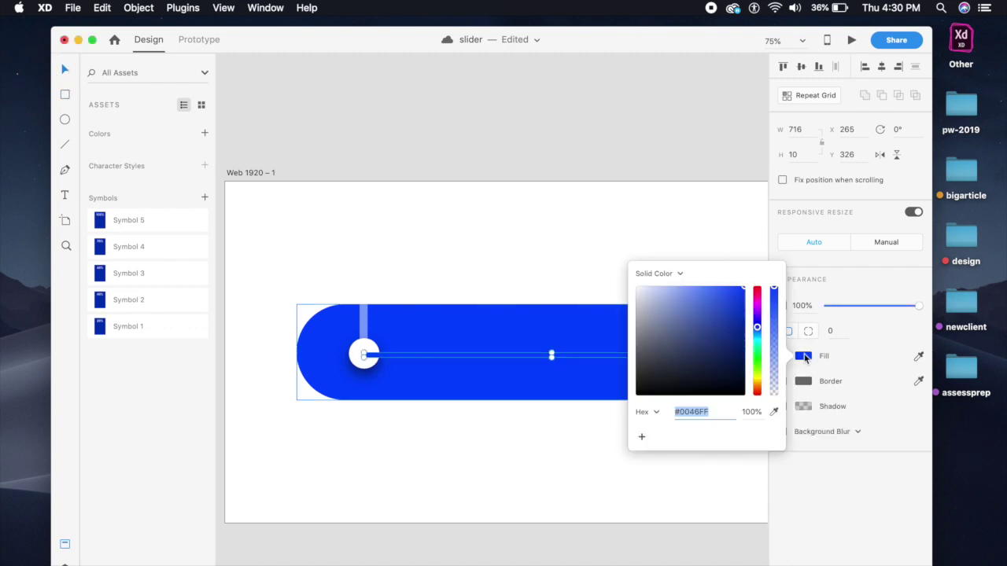
{"action": "left_click_drag", "start_coordinate": [739, 313], "coordinate": [757, 320]}
{"action": "left_click", "coordinate": [467, 359]}
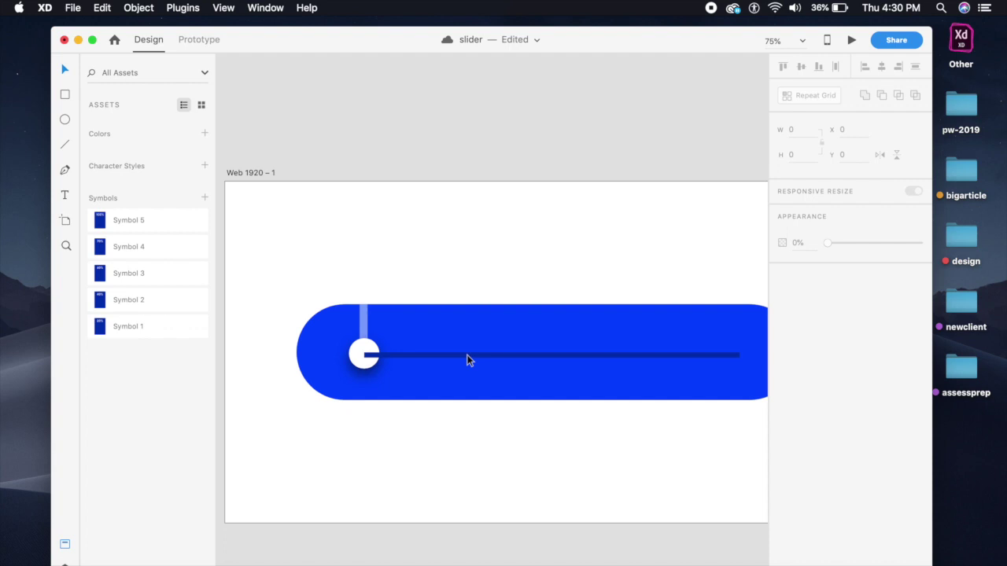
{"action": "left_click", "coordinate": [483, 356]}
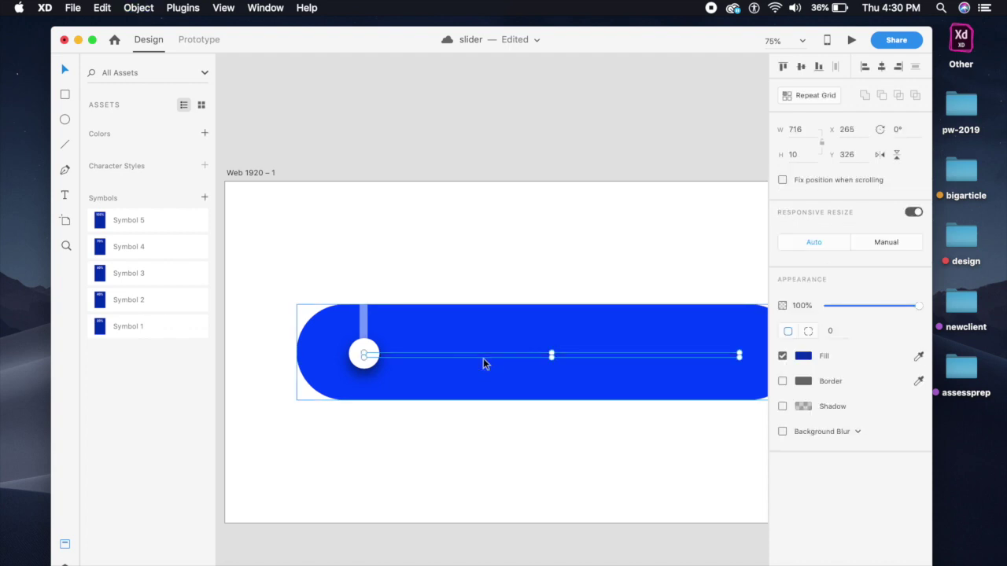
{"action": "key", "text": "super+]"}
{"action": "left_click", "coordinate": [540, 293]}
Draw a circle about 17 by 17 at the far end of the track and remove its border.
{"action": "left_click_drag", "start_coordinate": [537, 292], "coordinate": [475, 277]}
{"action": "key", "text": "super+="}
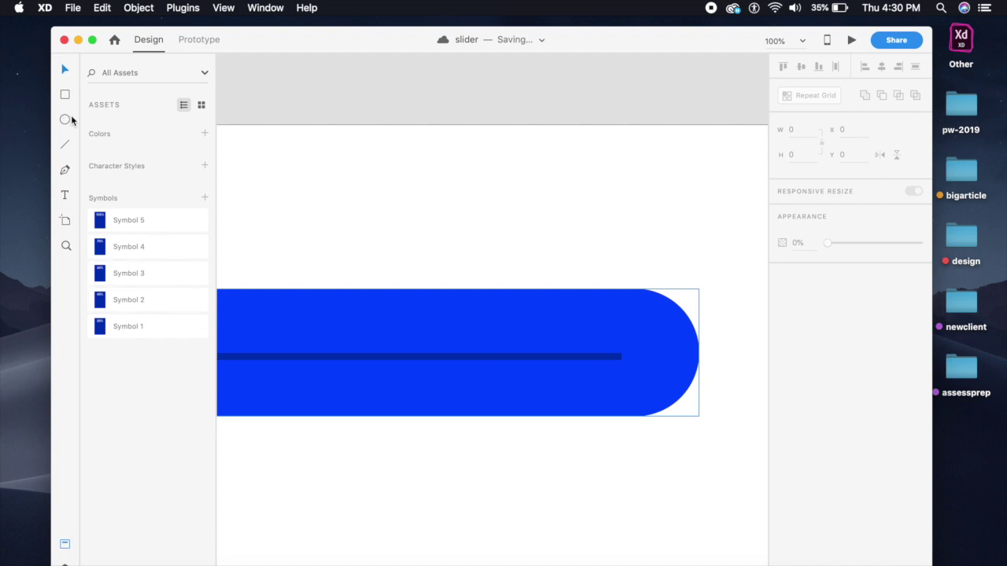
{"action": "key", "text": "super+equal"}
{"action": "key", "text": "super+equal"}
{"action": "mouse_move", "coordinate": [578, 389]}
{"action": "left_mouse_down"}
{"action": "mouse_move", "coordinate": [515, 350]}
{"action": "mouse_move", "coordinate": [538, 391]}
{"action": "left_mouse_up"}
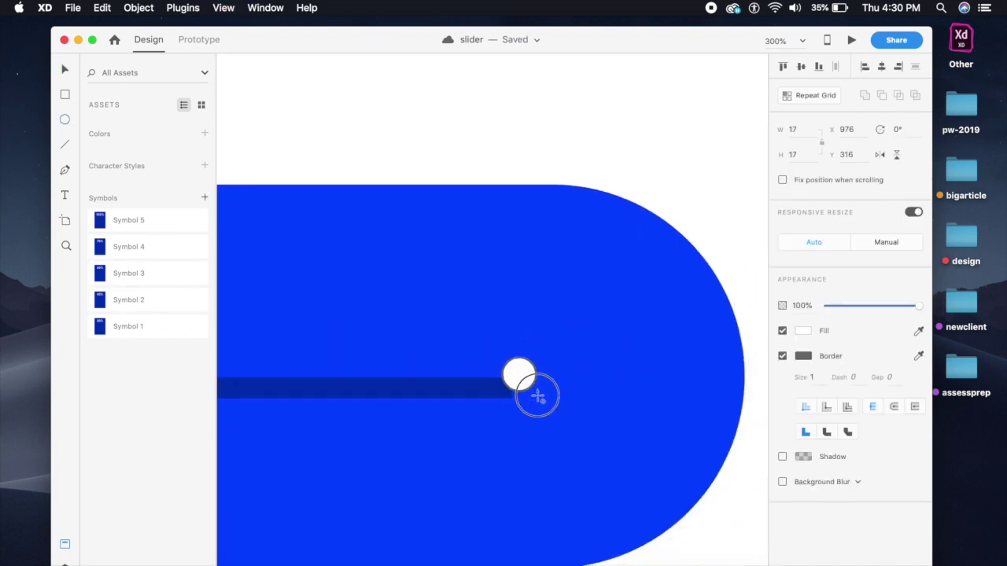
{"action": "left_click", "coordinate": [57, 69]}
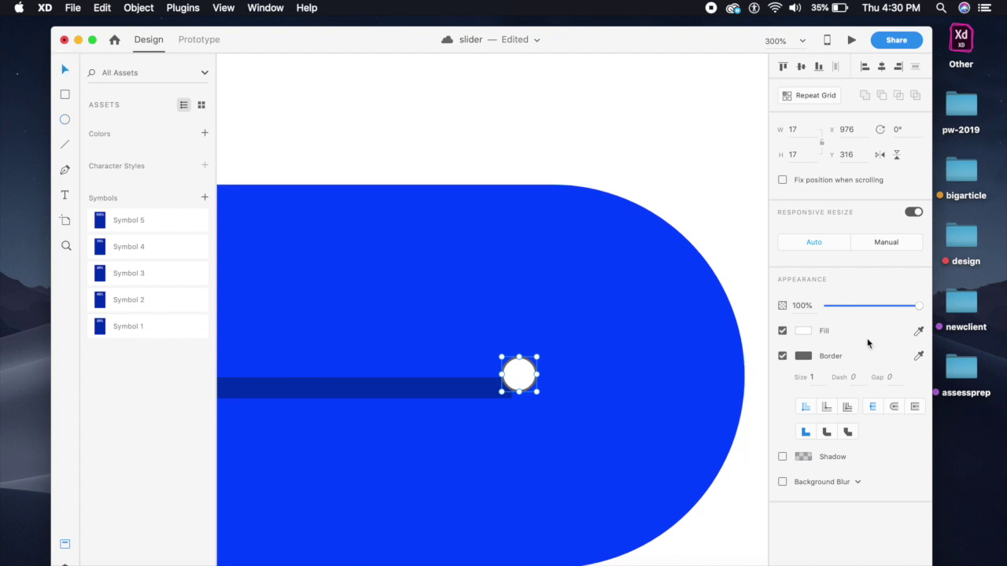
{"action": "left_click", "coordinate": [783, 356]}
Fill the small circle with the track's dark blue and center it on the track's end at X 972, Y 322.
{"action": "left_click", "coordinate": [918, 330]}
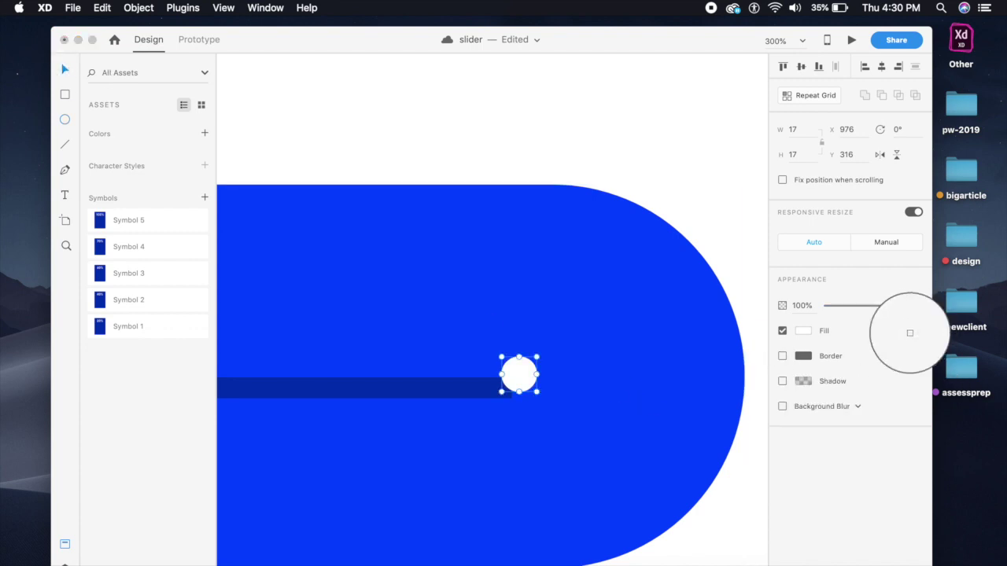
{"action": "left_click", "coordinate": [412, 388]}
{"action": "left_click_drag", "start_coordinate": [521, 391], "coordinate": [518, 384]}
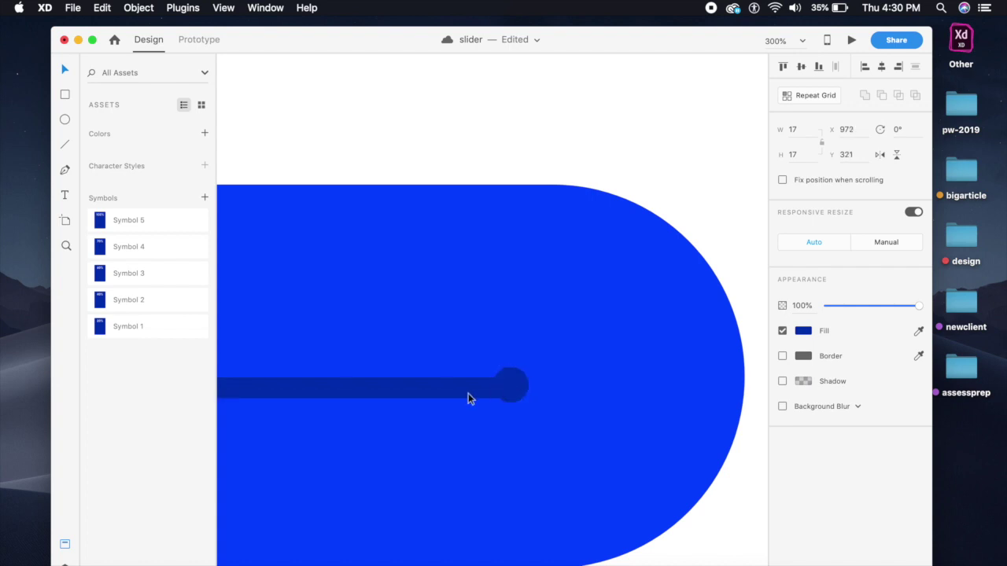
{"action": "key", "text": "Up"}
Group the small circle with the track, send the group behind the white handle, and save the document.
{"action": "left_click", "coordinate": [475, 393], "text": "shift"}
{"action": "key", "text": "super+g"}
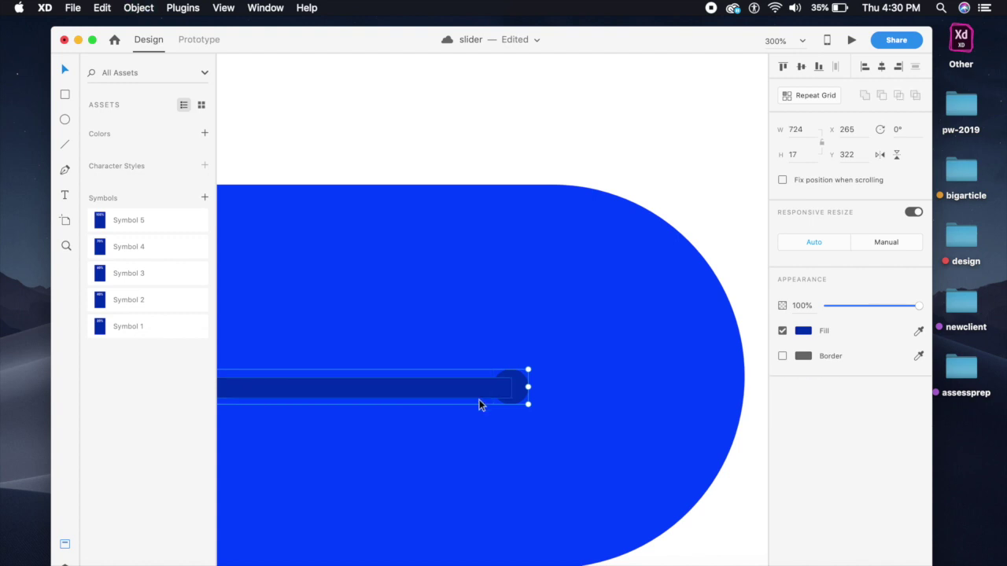
{"action": "key", "text": "super+minus"}
{"action": "key", "text": "super+minus"}
{"action": "left_click_drag", "start_coordinate": [449, 442], "coordinate": [530, 456]}
{"action": "left_click_drag", "start_coordinate": [346, 446], "coordinate": [559, 472]}
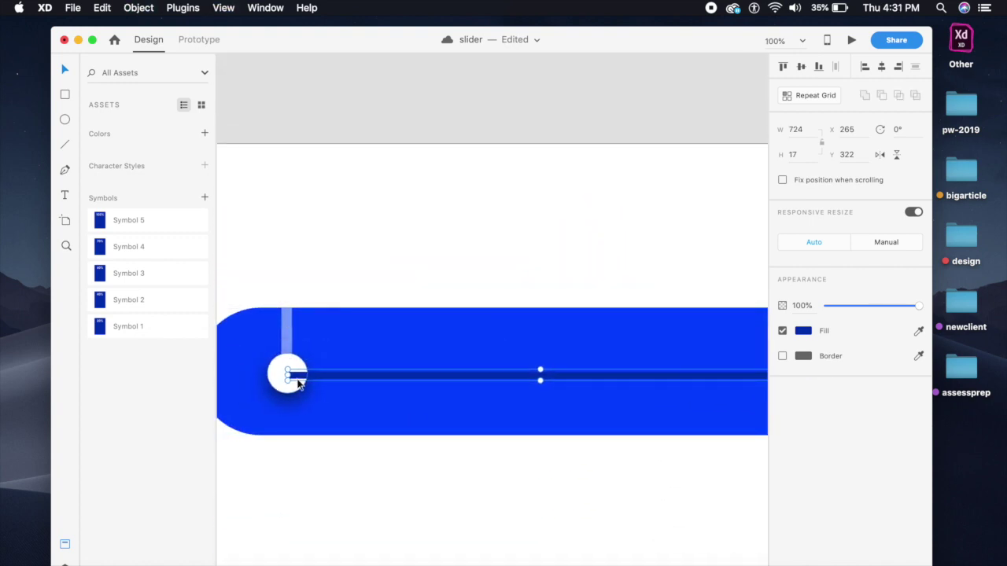
{"action": "key", "text": "super+["}
{"action": "key", "text": "super+s"}
{"action": "left_click", "coordinate": [361, 226]}
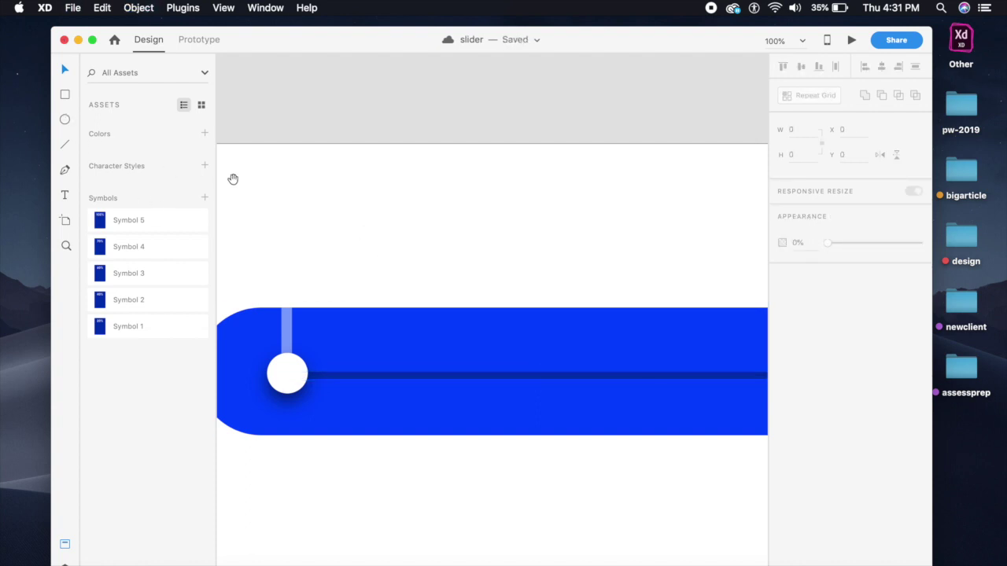
Place the 20% label symbol above the handle, ungroup it and regroup its parts as a regular group.
{"action": "key", "text": "super+minus"}
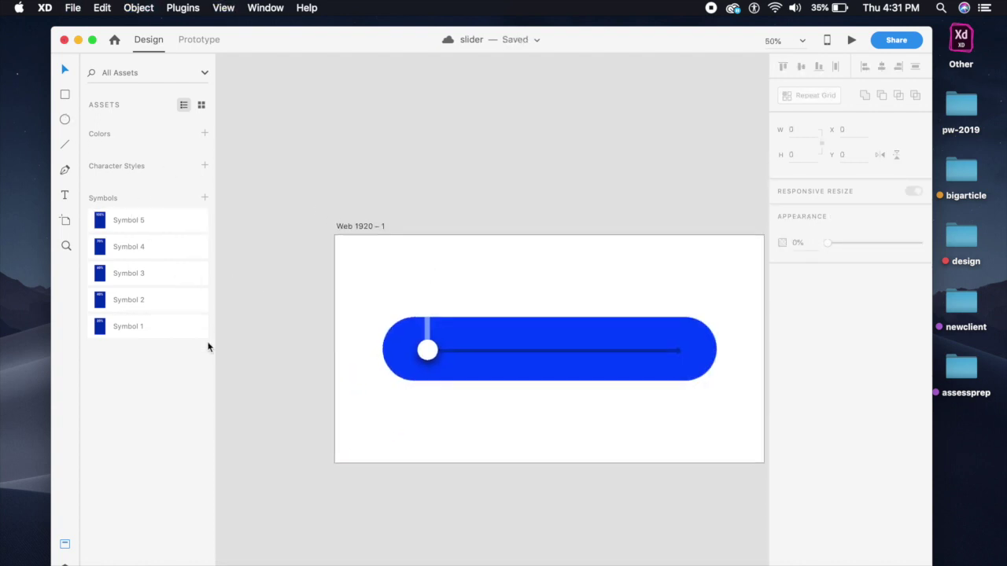
{"action": "left_click_drag", "start_coordinate": [179, 328], "coordinate": [389, 291]}
{"action": "mouse_move", "coordinate": [345, 331]}
{"action": "left_mouse_down"}
{"action": "mouse_move", "coordinate": [318, 339]}
{"action": "mouse_move", "coordinate": [335, 339]}
{"action": "left_mouse_up"}
{"action": "key", "text": "super+plus"}
{"action": "left_click_drag", "start_coordinate": [331, 295], "coordinate": [367, 309]}
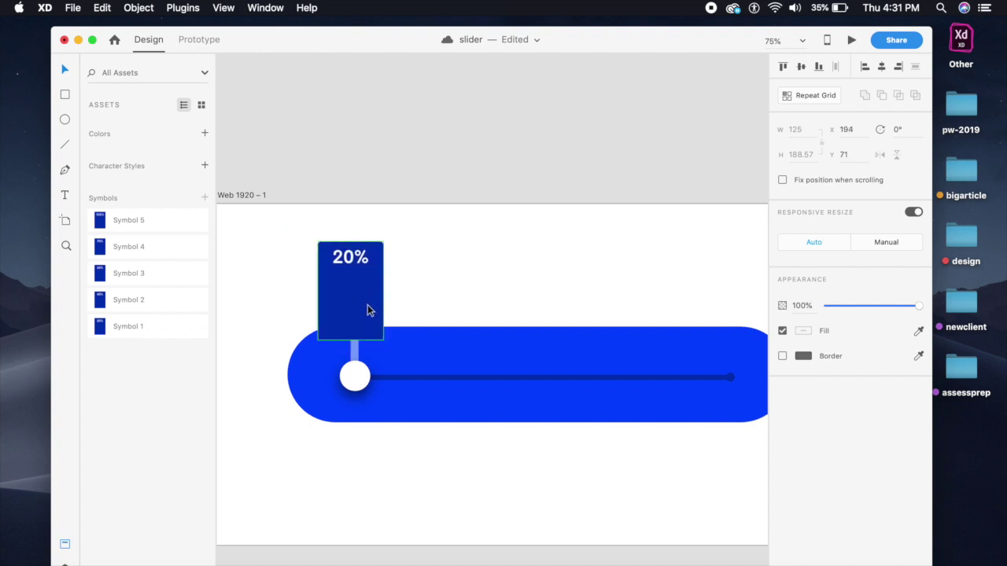
{"action": "key", "text": "super+shift+g"}
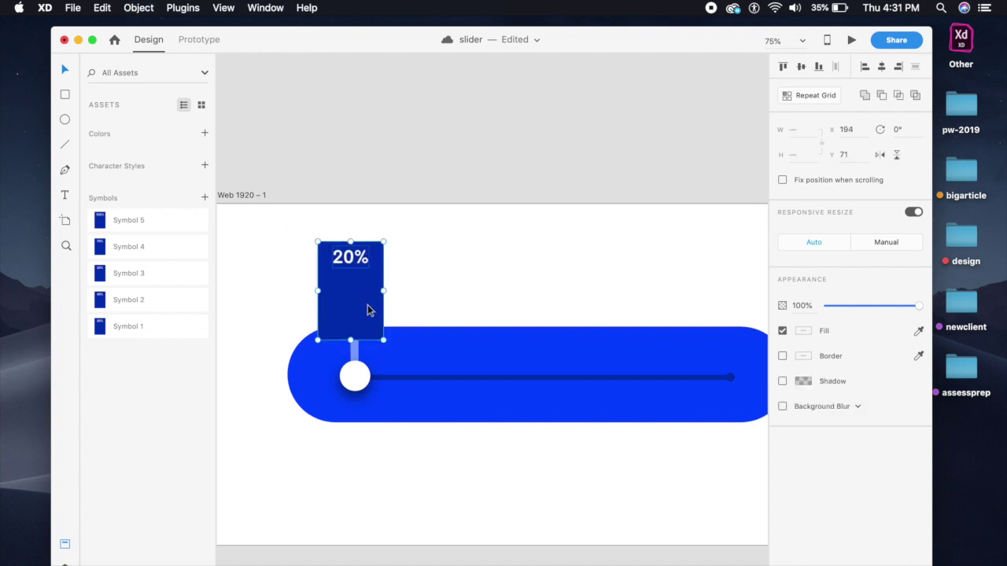
{"action": "key", "text": "super+g"}
Align the 20% label over the handle at X 203, Y 176, with its lower part behind the blue bar.
{"action": "left_click_drag", "start_coordinate": [366, 294], "coordinate": [374, 328]}
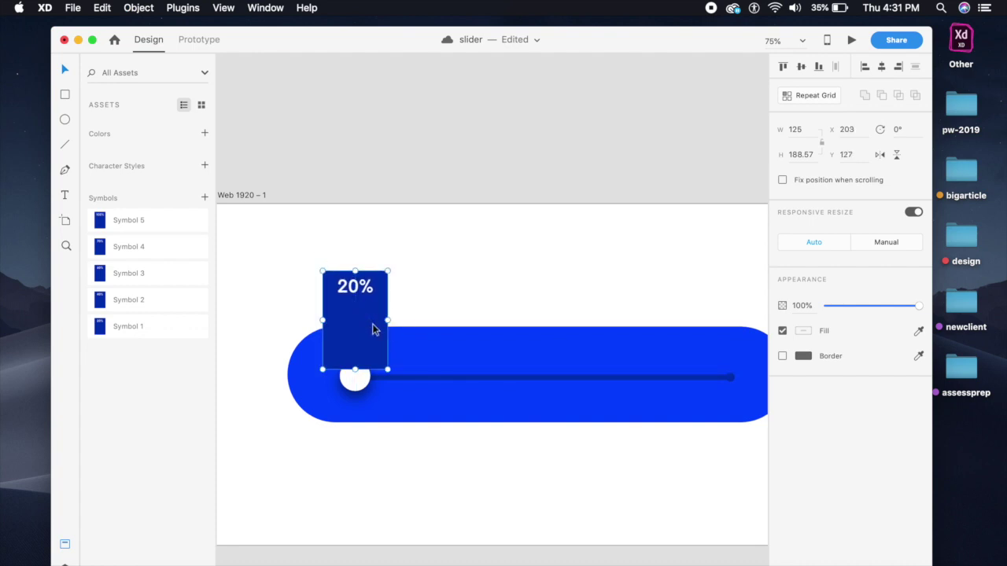
{"action": "key", "text": "super+["}
{"action": "left_click_drag", "start_coordinate": [373, 303], "coordinate": [377, 326]}
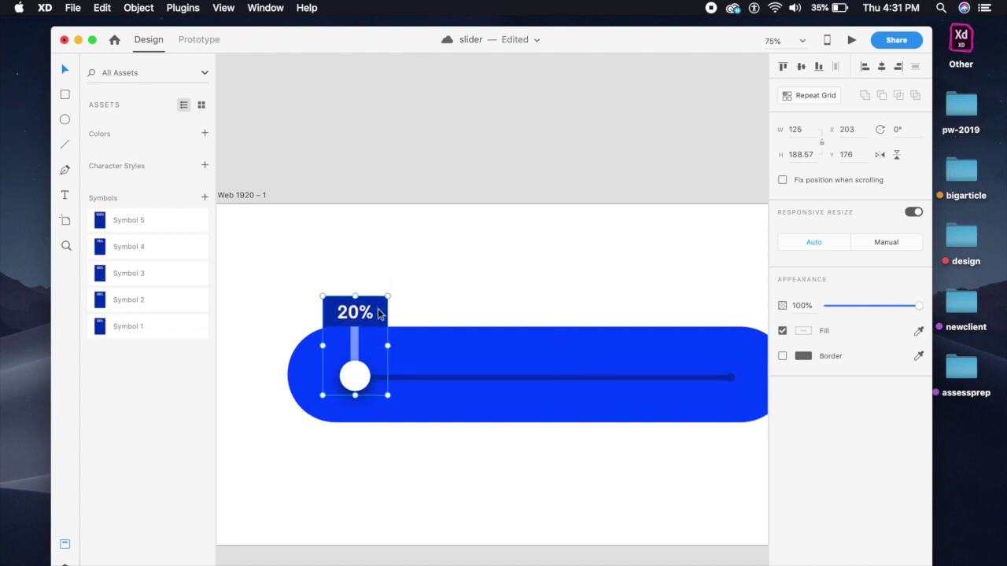
{"action": "left_click", "coordinate": [463, 303]}
Duplicate the Web 1920 – 1 artboard four times.
{"action": "left_click_drag", "start_coordinate": [466, 364], "coordinate": [431, 357]}
{"action": "key", "text": "super+minus"}
{"action": "key", "text": "super+minus"}
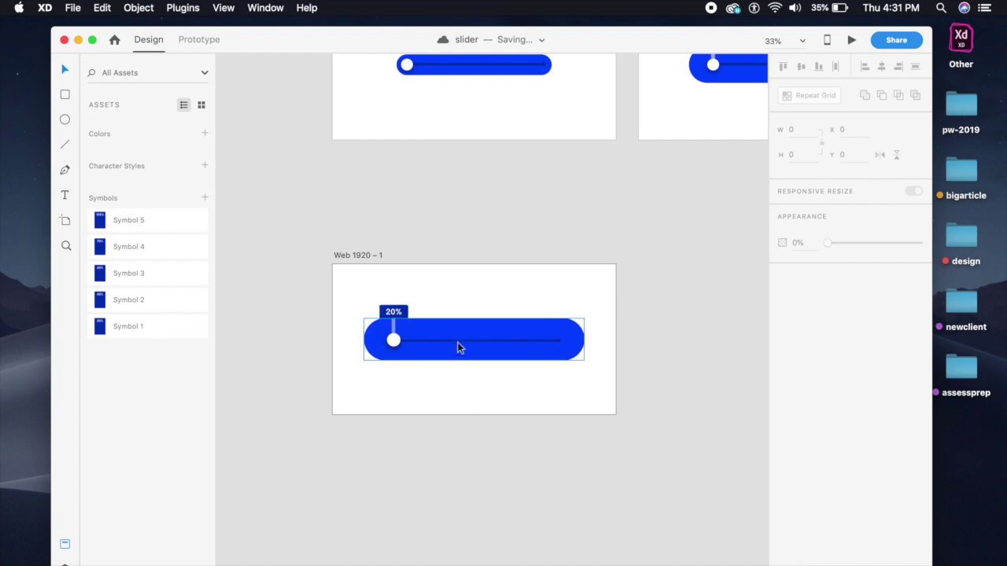
{"action": "left_click_drag", "start_coordinate": [540, 322], "coordinate": [503, 337]}
{"action": "left_click_drag", "start_coordinate": [348, 268], "coordinate": [394, 273]}
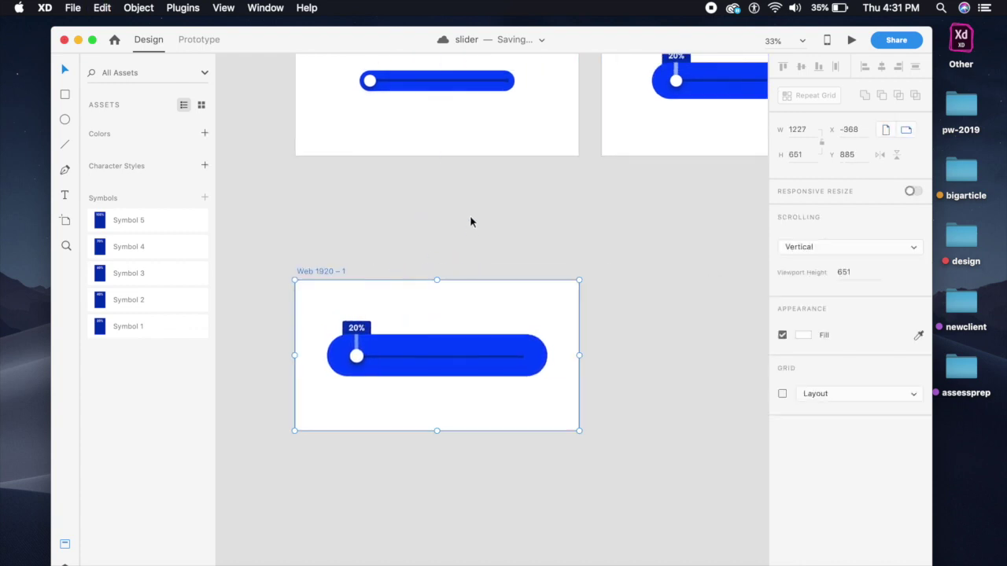
{"action": "key", "text": "super+d"}
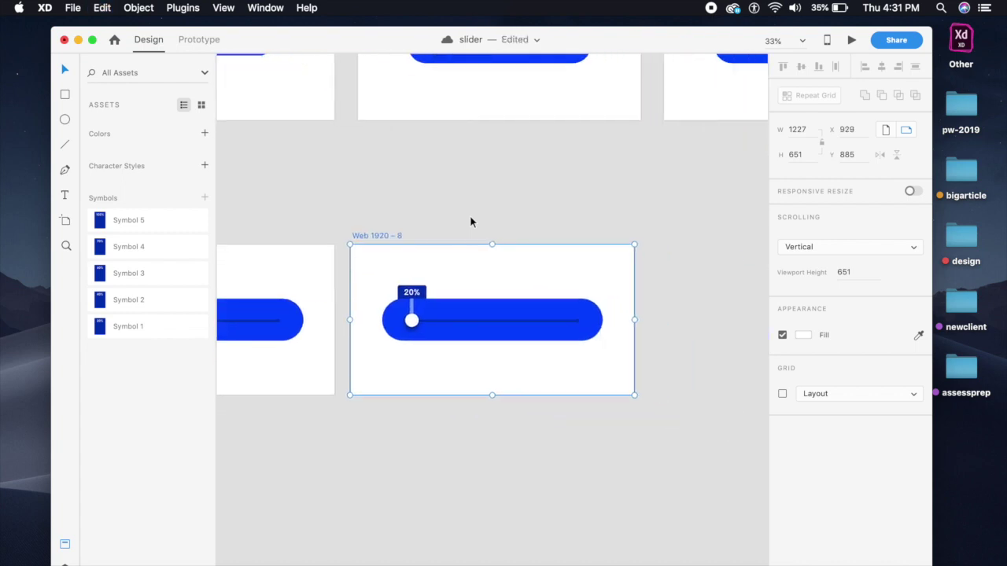
{"action": "key", "text": "super+d"}
{"action": "key", "text": "super+d"}
{"action": "key", "text": "super+d"}
On the Web 1920 – 8 artboard, move the tick mask horizontally to X 426 to reveal the second long tick.
{"action": "left_click_drag", "start_coordinate": [591, 214], "coordinate": [731, 222]}
{"action": "left_click_drag", "start_coordinate": [382, 394], "coordinate": [951, 345]}
{"action": "left_click_drag", "start_coordinate": [449, 330], "coordinate": [651, 374]}
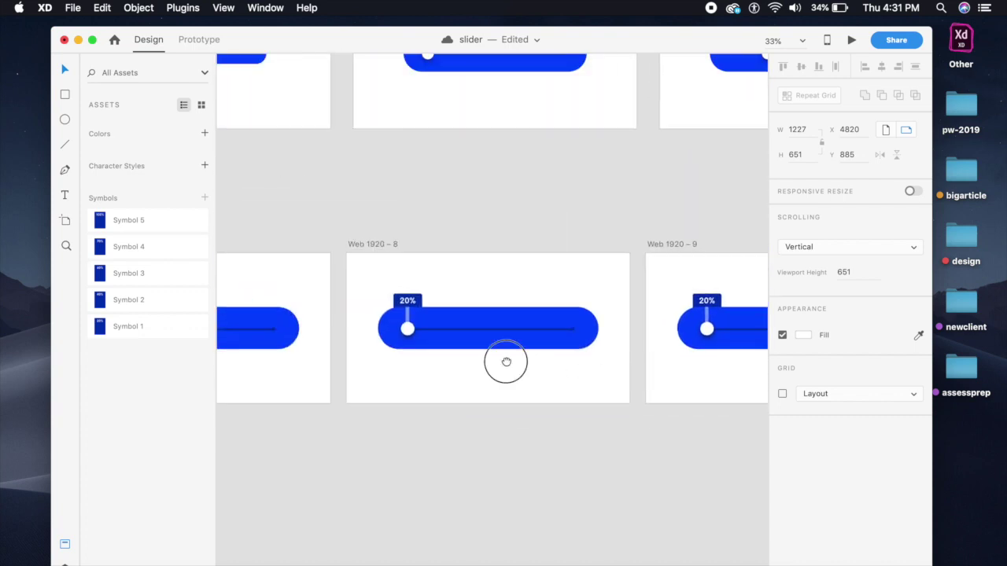
{"action": "left_click_drag", "start_coordinate": [506, 362], "coordinate": [709, 373]}
{"action": "left_click_drag", "start_coordinate": [466, 392], "coordinate": [582, 359]}
{"action": "key", "text": "super+plus"}
{"action": "key", "text": "super+plus"}
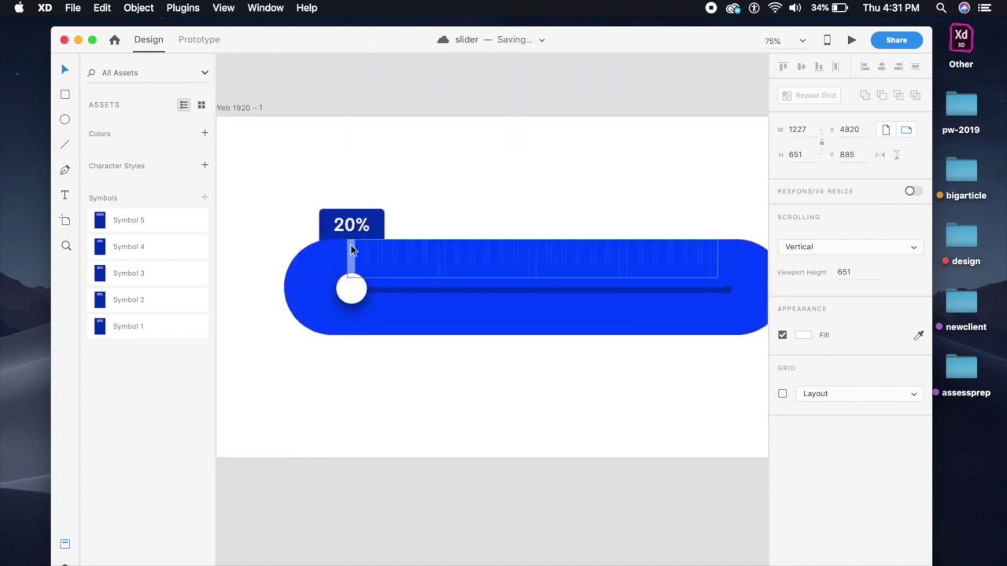
{"action": "left_click_drag", "start_coordinate": [514, 288], "coordinate": [292, 350]}
{"action": "left_click_drag", "start_coordinate": [579, 298], "coordinate": [288, 318]}
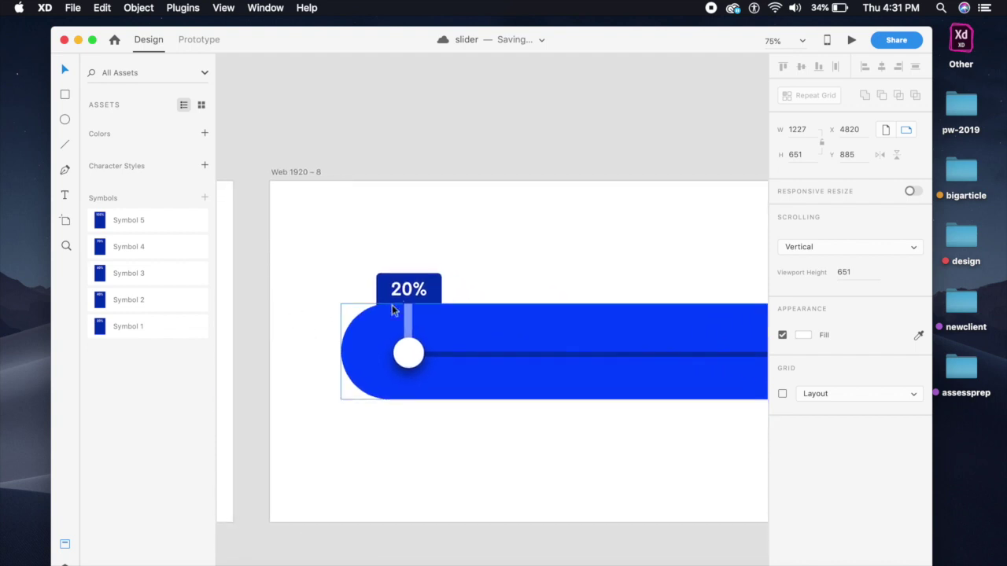
{"action": "left_click", "coordinate": [410, 358]}
{"action": "double_click", "coordinate": [410, 320]}
{"action": "left_click_drag", "start_coordinate": [409, 317], "coordinate": [422, 321]}
{"action": "key", "text": "super+z"}
{"action": "left_click", "coordinate": [408, 316]}
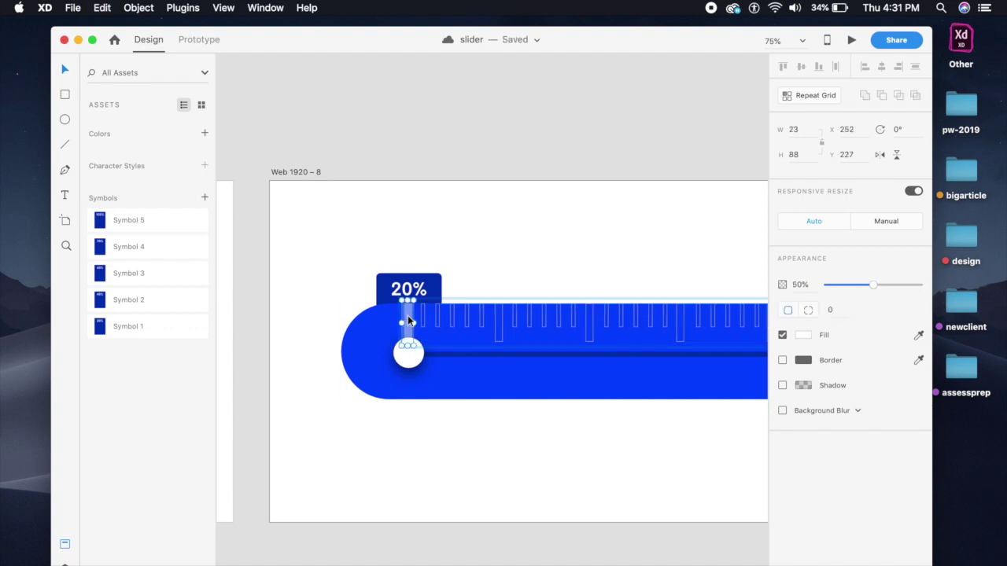
{"action": "key", "text": "super+2"}
{"action": "left_click_drag", "start_coordinate": [380, 341], "coordinate": [405, 378]}
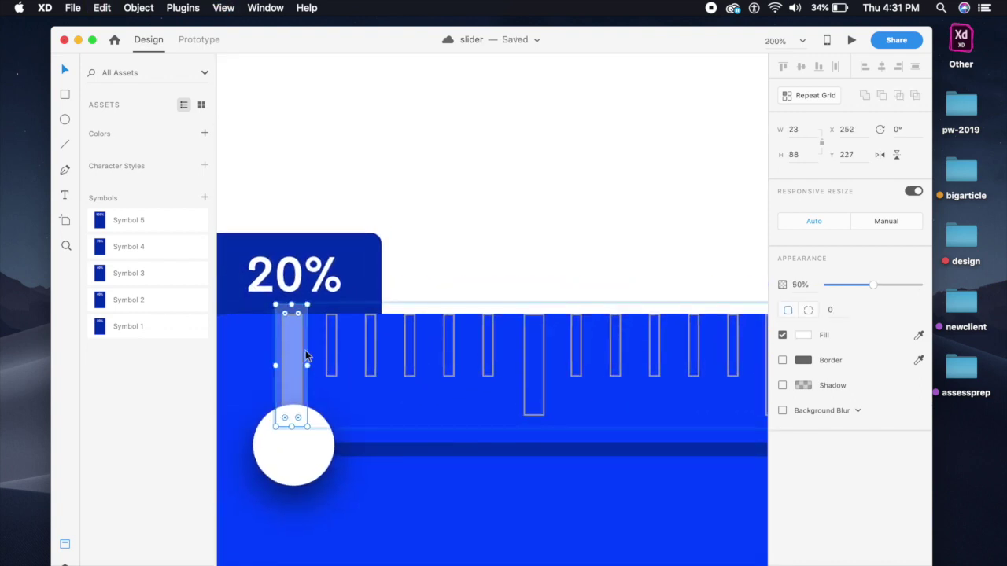
{"action": "left_click_drag", "start_coordinate": [297, 346], "coordinate": [541, 349]}
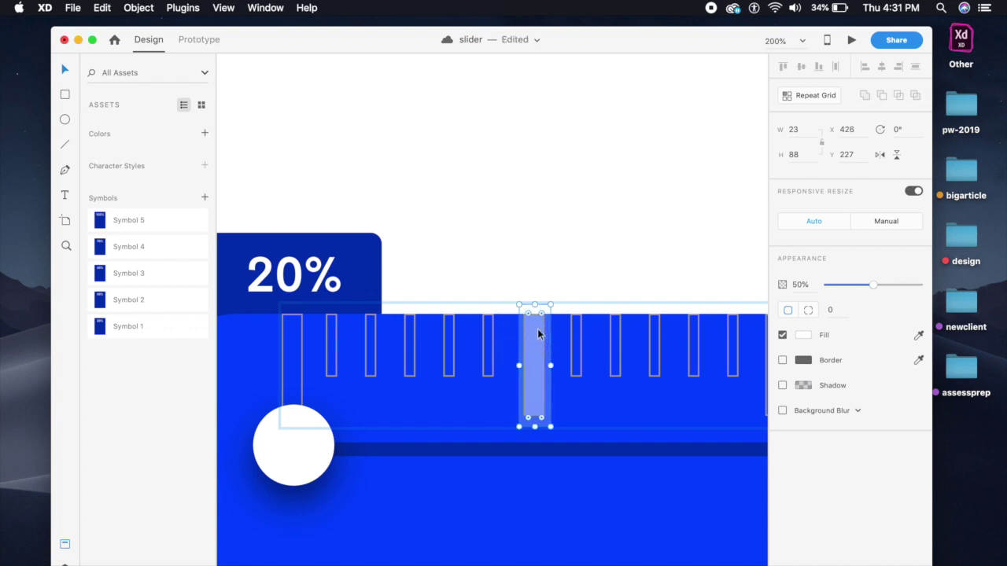
{"action": "left_click", "coordinate": [553, 225]}
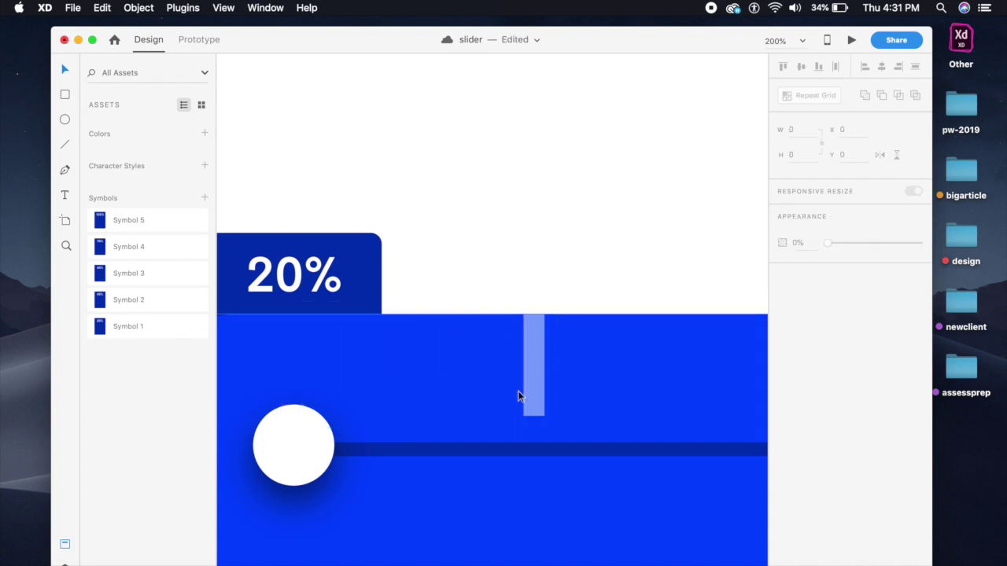
Move the white handle to X 409 under the revealed tick and the label to X 376, Y 157 above it.
{"action": "left_click_drag", "start_coordinate": [308, 454], "coordinate": [545, 450]}
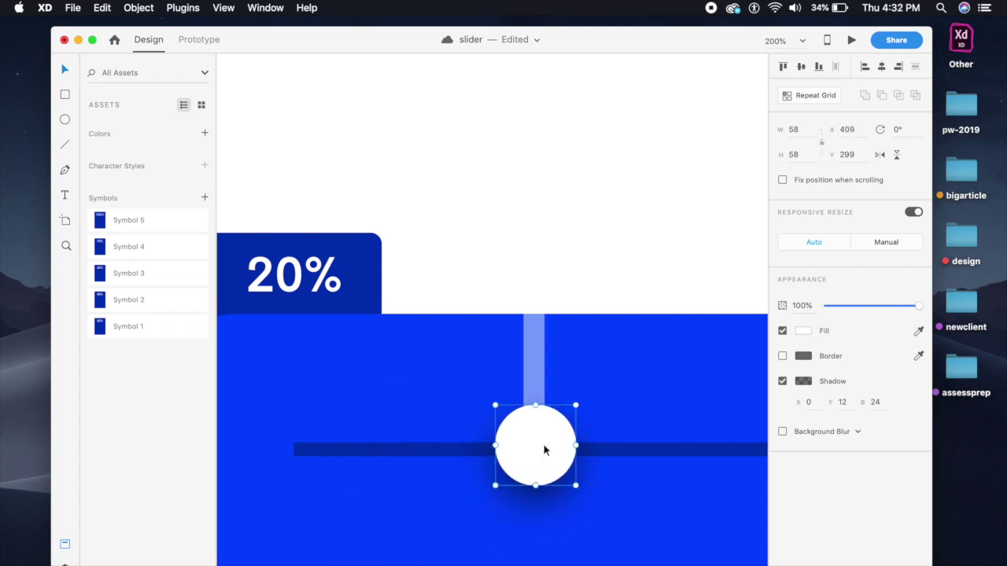
{"action": "scroll", "coordinate": [360, 364], "scroll_direction": "right", "scroll_amount": 3}
{"action": "left_click_drag", "start_coordinate": [275, 279], "coordinate": [516, 281]}
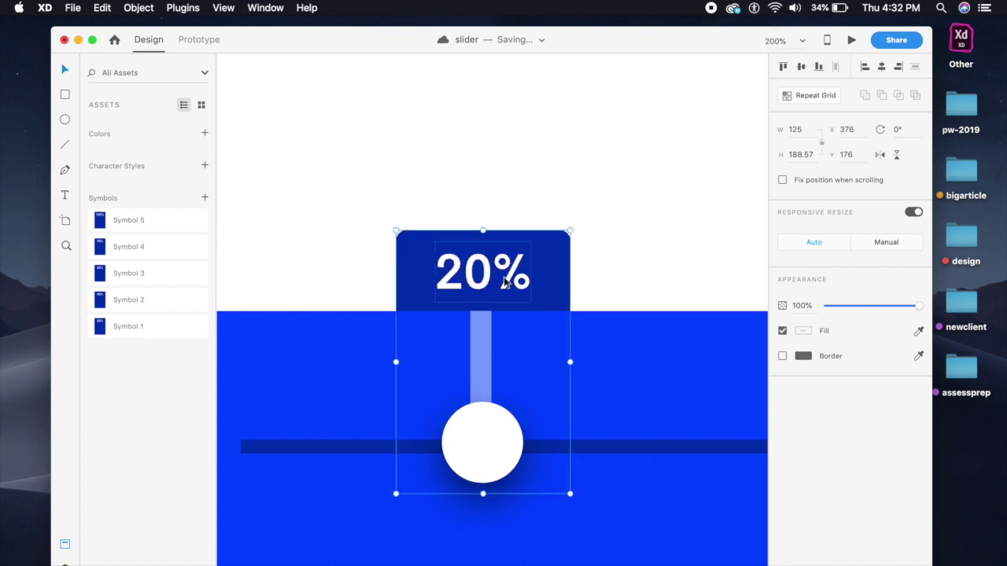
{"action": "left_click_drag", "start_coordinate": [516, 279], "coordinate": [519, 250]}
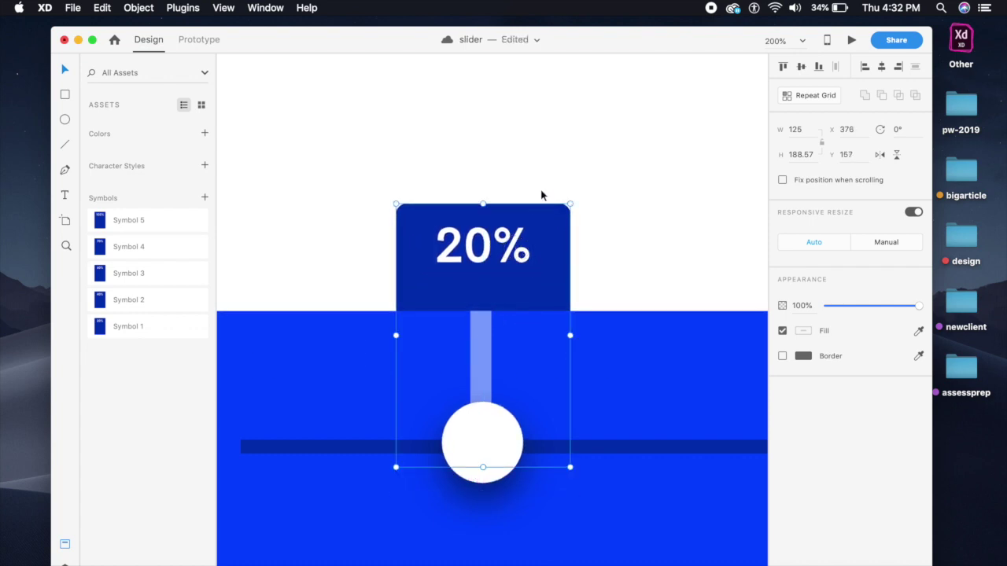
Change the moved label's text to 40% and save the document.
{"action": "double_click", "coordinate": [519, 250]}
{"action": "double_click", "coordinate": [455, 253]}
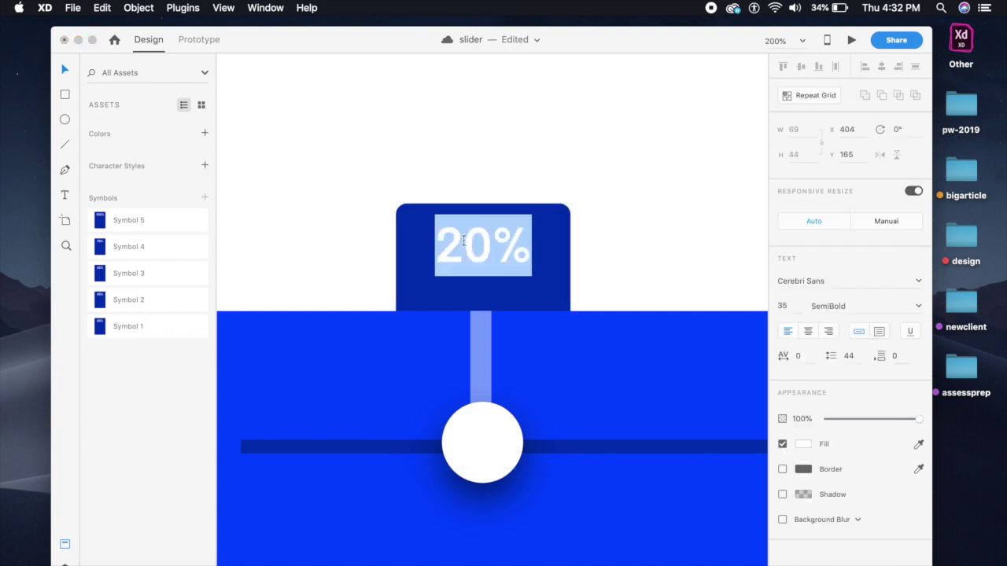
{"action": "left_click", "coordinate": [464, 241]}
{"action": "key", "text": "BackSpace"}
{"action": "type", "text": "4"}
{"action": "key", "text": "Escape"}
{"action": "key", "text": "super+s"}
{"action": "key", "text": "Escape"}
Look over the Web 1920 – 9 duplicate and the existing 100% and 70% slider artboards.
{"action": "key", "text": "super+0"}
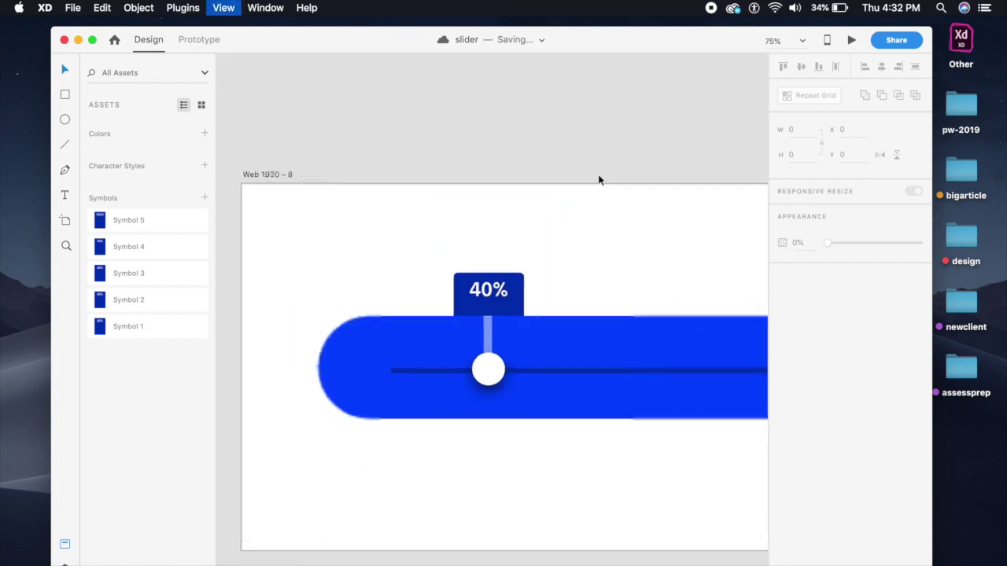
{"action": "left_click_drag", "start_coordinate": [624, 226], "coordinate": [553, 222]}
{"action": "left_click_drag", "start_coordinate": [614, 243], "coordinate": [503, 249]}
{"action": "left_click_drag", "start_coordinate": [722, 274], "coordinate": [555, 274]}
{"action": "left_click_drag", "start_coordinate": [691, 287], "coordinate": [475, 261]}
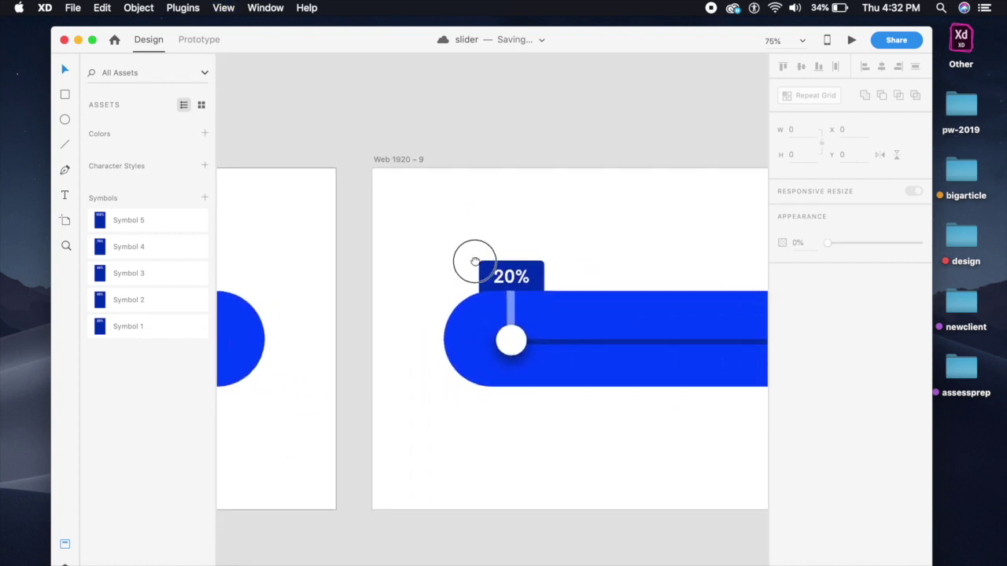
{"action": "scroll", "coordinate": [484, 268], "scroll_direction": "right", "scroll_amount": 4}
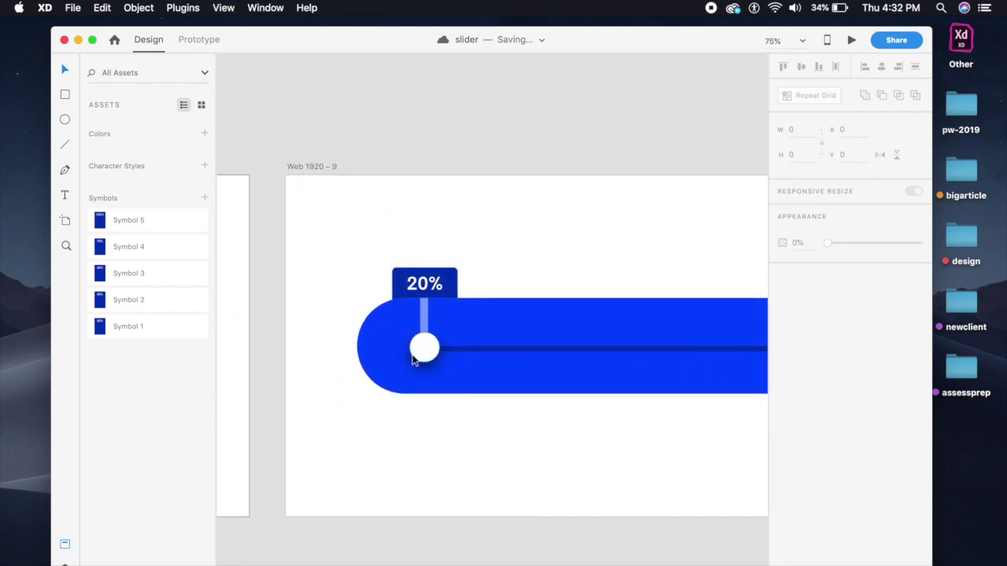
{"action": "left_click_drag", "start_coordinate": [553, 341], "coordinate": [397, 363]}
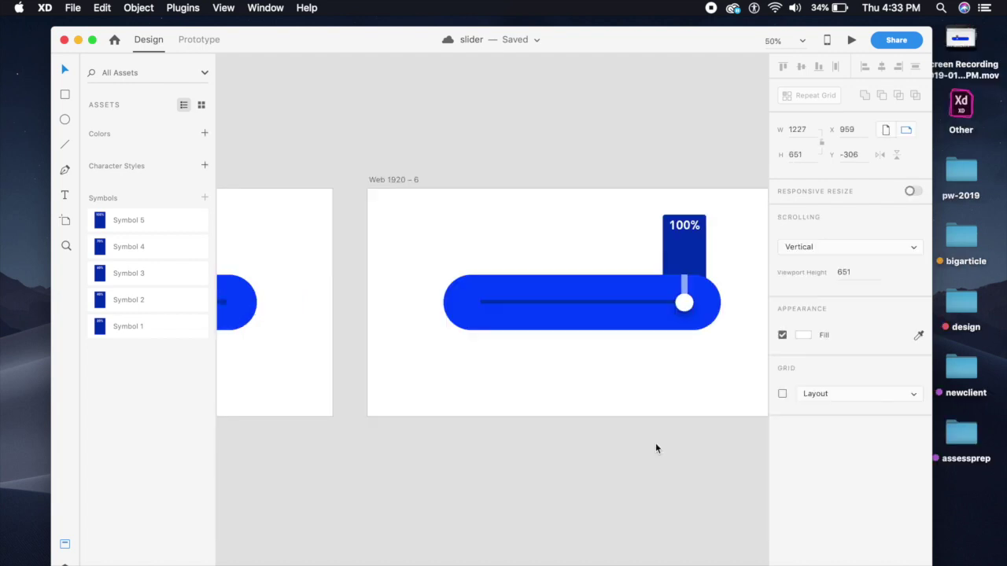
{"action": "left_click_drag", "start_coordinate": [474, 398], "coordinate": [678, 407]}
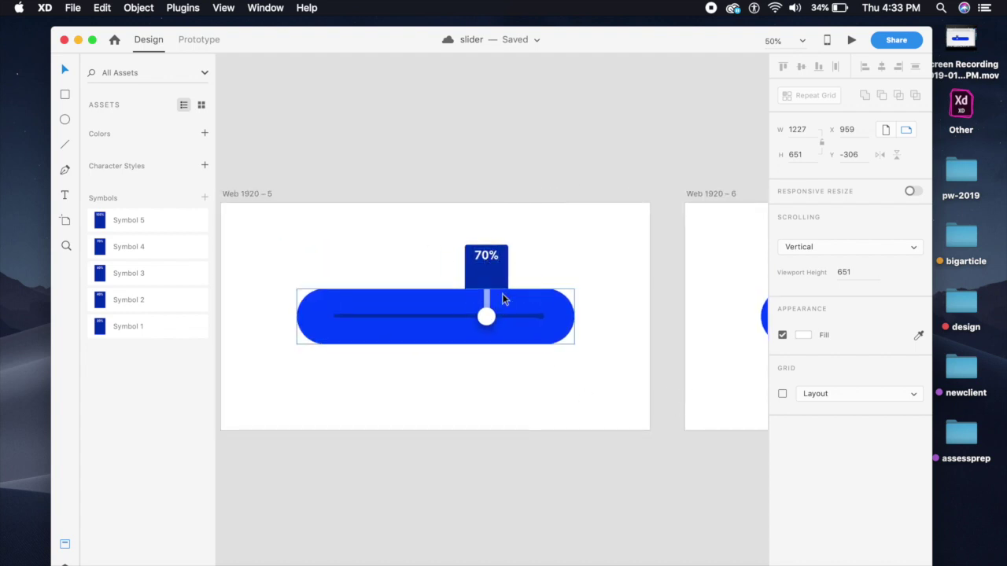
Look over the 100%, 70% and 40% slider artboards, examining their labels, ticks and handle positions.
{"action": "scroll", "coordinate": [477, 373], "scroll_direction": "left", "scroll_amount": 5}
{"action": "mouse_move", "coordinate": [484, 373]}
{"action": "left_mouse_down"}
{"action": "mouse_move", "coordinate": [649, 349]}
{"action": "mouse_move", "coordinate": [476, 376]}
{"action": "left_mouse_up"}
{"action": "scroll", "coordinate": [463, 399], "scroll_direction": "right", "scroll_amount": 15}
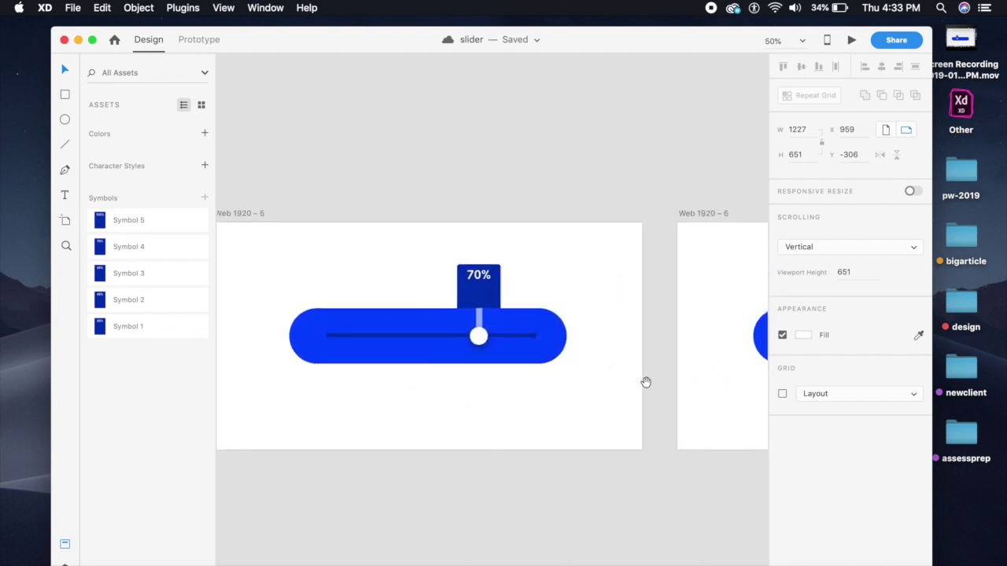
{"action": "double_click", "coordinate": [560, 284]}
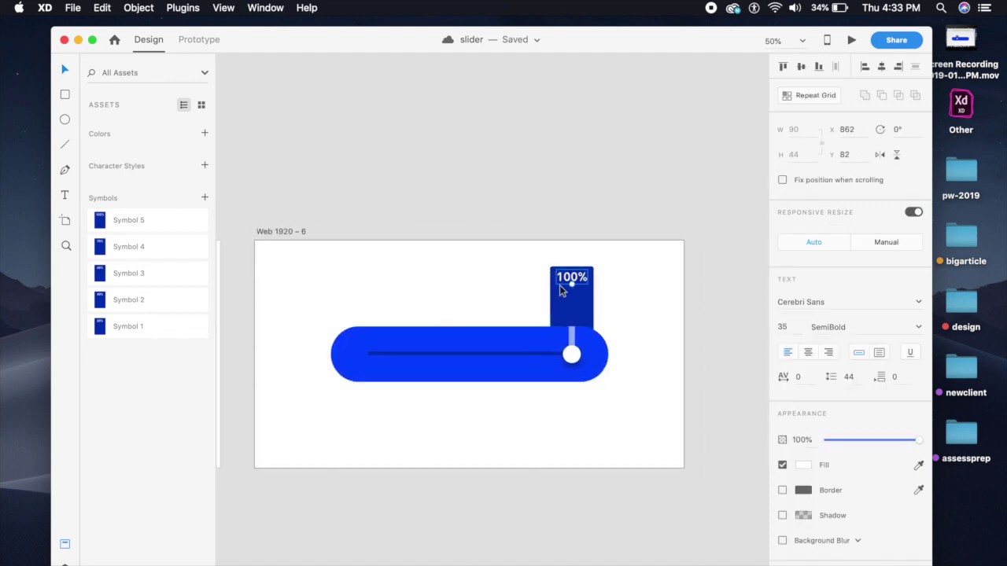
{"action": "scroll", "coordinate": [556, 394], "scroll_direction": "left", "scroll_amount": 10}
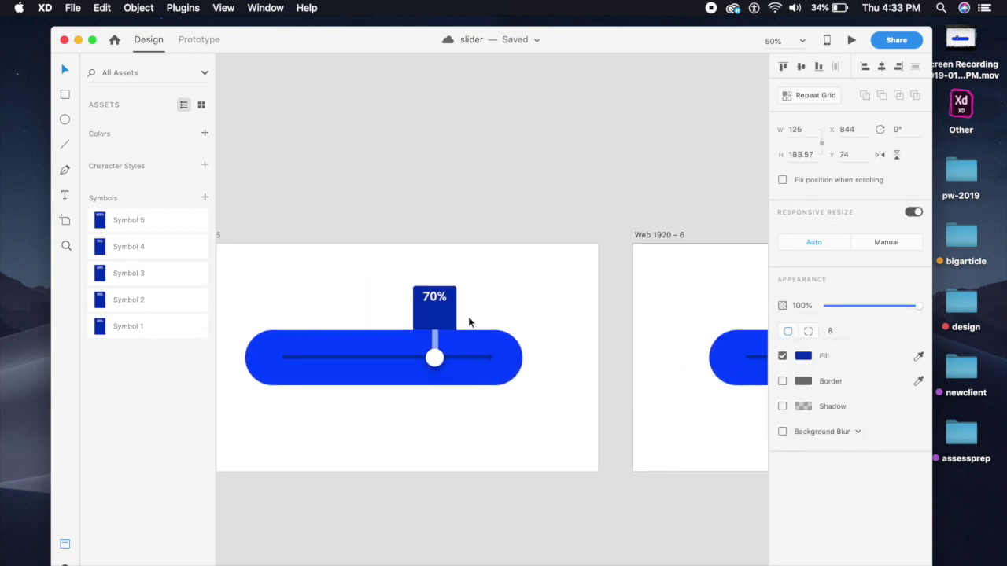
{"action": "key", "text": "super+1"}
{"action": "left_click_drag", "start_coordinate": [416, 293], "coordinate": [417, 280]}
{"action": "key", "text": "super+z"}
{"action": "left_click", "coordinate": [549, 300]}
{"action": "key", "text": "super+minus"}
{"action": "left_click_drag", "start_coordinate": [410, 330], "coordinate": [617, 363]}
{"action": "left_click_drag", "start_coordinate": [241, 388], "coordinate": [390, 380]}
{"action": "left_click_drag", "start_coordinate": [285, 401], "coordinate": [381, 389]}
{"action": "scroll", "coordinate": [381, 389], "scroll_direction": "left", "scroll_amount": 15}
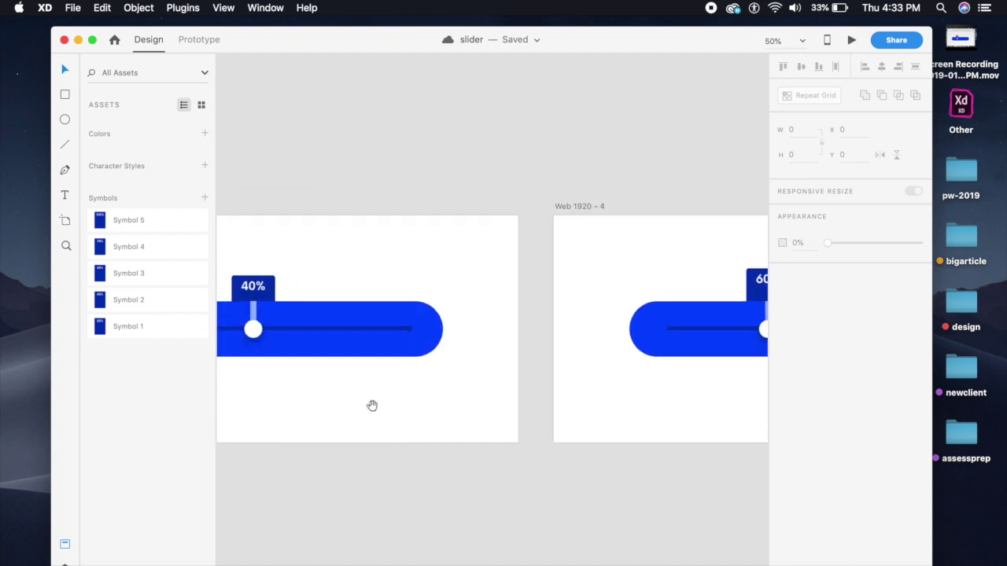
{"action": "left_click_drag", "start_coordinate": [449, 362], "coordinate": [670, 341]}
Duplicate the 20% slider artboard and place the copy just before the original at X -372, Y -306.
{"action": "key", "text": "super+minus"}
{"action": "mouse_move", "coordinate": [561, 354]}
{"action": "left_mouse_down"}
{"action": "mouse_move", "coordinate": [658, 347]}
{"action": "mouse_move", "coordinate": [576, 362]}
{"action": "left_mouse_up"}
{"action": "key", "text": "super+minus"}
{"action": "scroll", "coordinate": [575, 363], "scroll_direction": "left", "scroll_amount": 2}
{"action": "left_click_drag", "start_coordinate": [728, 233], "coordinate": [495, 229]}
{"action": "key", "text": "super+plus"}
{"action": "key", "text": "super+plus"}
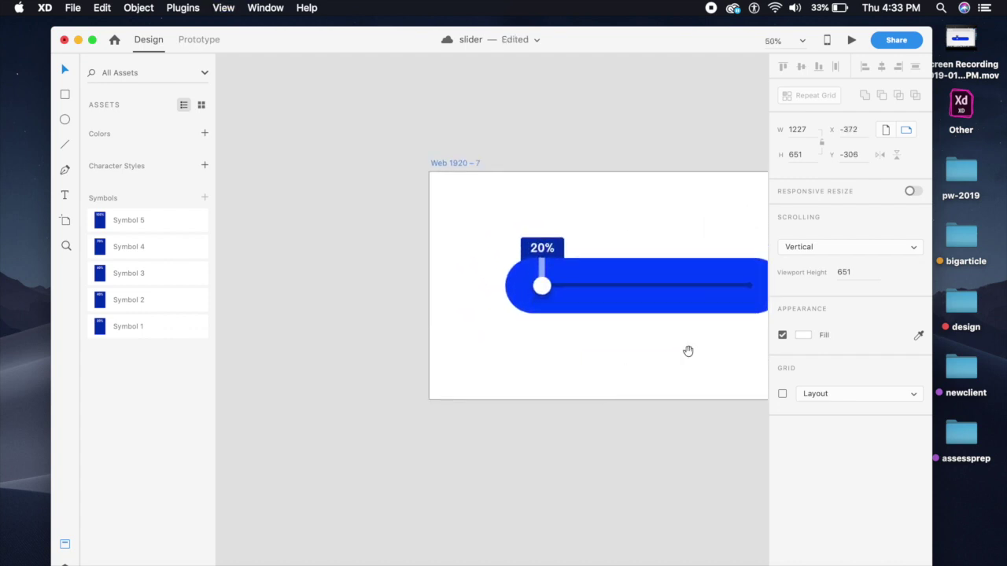
On the duplicated artboard, move the 20% label down to X 282, Y 304, tucking it behind the slider body.
{"action": "left_click_drag", "start_coordinate": [688, 353], "coordinate": [544, 404]}
{"action": "key", "text": "super+plus"}
{"action": "left_click_drag", "start_coordinate": [481, 411], "coordinate": [561, 390]}
{"action": "left_click", "coordinate": [447, 286]}
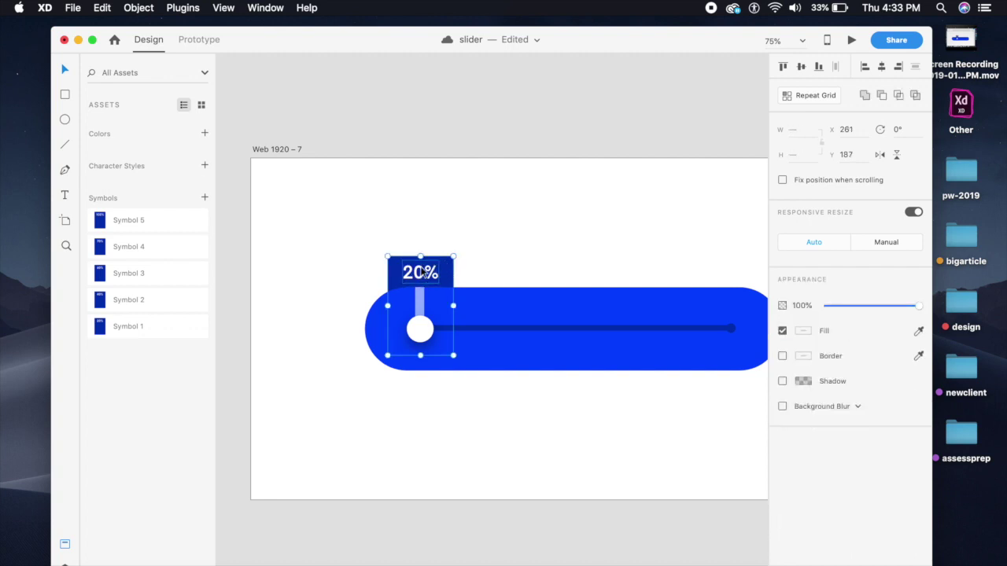
{"action": "key", "text": "super+g"}
{"action": "left_click_drag", "start_coordinate": [420, 256], "coordinate": [436, 329]}
{"action": "key", "text": "shift+Up"}
{"action": "key", "text": "shift+Up"}
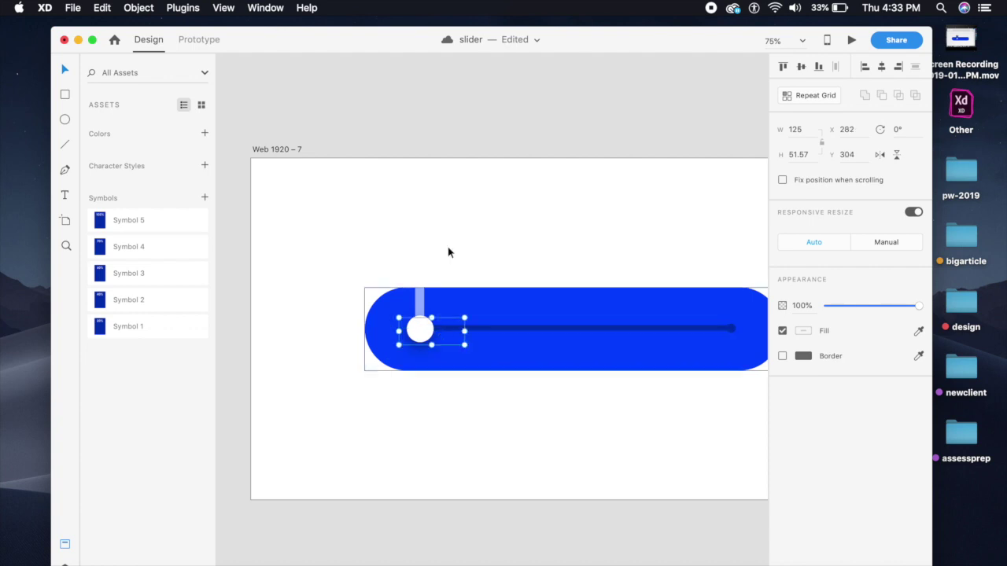
Hide the tick revealed above the handle on the Web 1920 – 7 artboard.
{"action": "left_click", "coordinate": [456, 243]}
{"action": "left_click", "coordinate": [420, 299]}
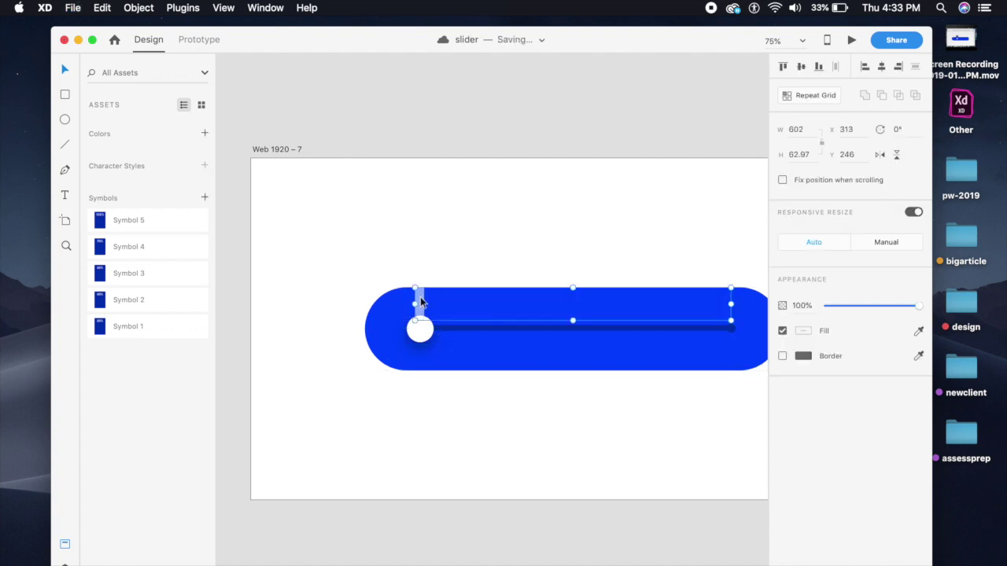
{"action": "key", "text": "super+alt+u"}
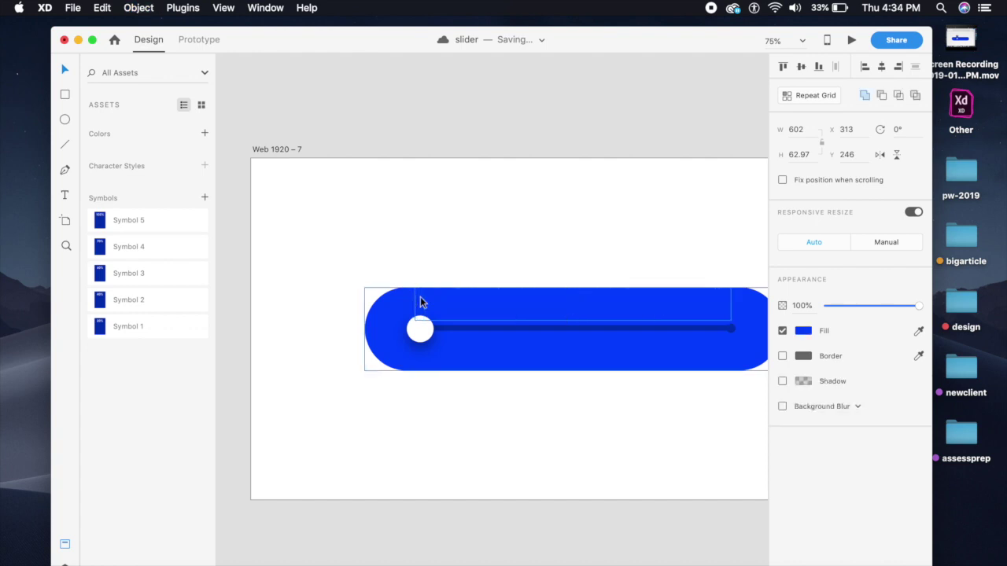
{"action": "left_click", "coordinate": [440, 254]}
Shrink the blue slider body from all four sides around the track to about 687 by 80 px.
{"action": "left_click", "coordinate": [465, 295]}
{"action": "left_click_drag", "start_coordinate": [573, 289], "coordinate": [578, 311]}
{"action": "left_click_drag", "start_coordinate": [574, 370], "coordinate": [574, 352]}
{"action": "key", "text": "space"}
{"action": "left_click_drag", "start_coordinate": [597, 388], "coordinate": [552, 395]}
{"action": "left_click_drag", "start_coordinate": [319, 337], "coordinate": [349, 338]}
{"action": "left_click_drag", "start_coordinate": [741, 338], "coordinate": [710, 338]}
{"action": "left_click", "coordinate": [724, 330]}
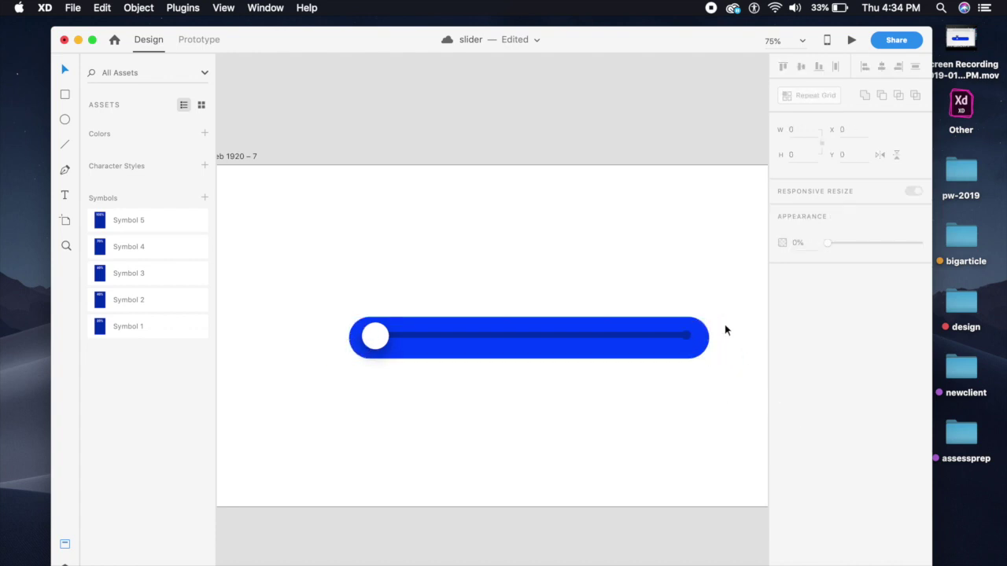
Nudge the slimmed slider body into line with the track, shorten its far end slightly, and save the document.
{"action": "left_click", "coordinate": [687, 355]}
{"action": "key", "text": "Down"}
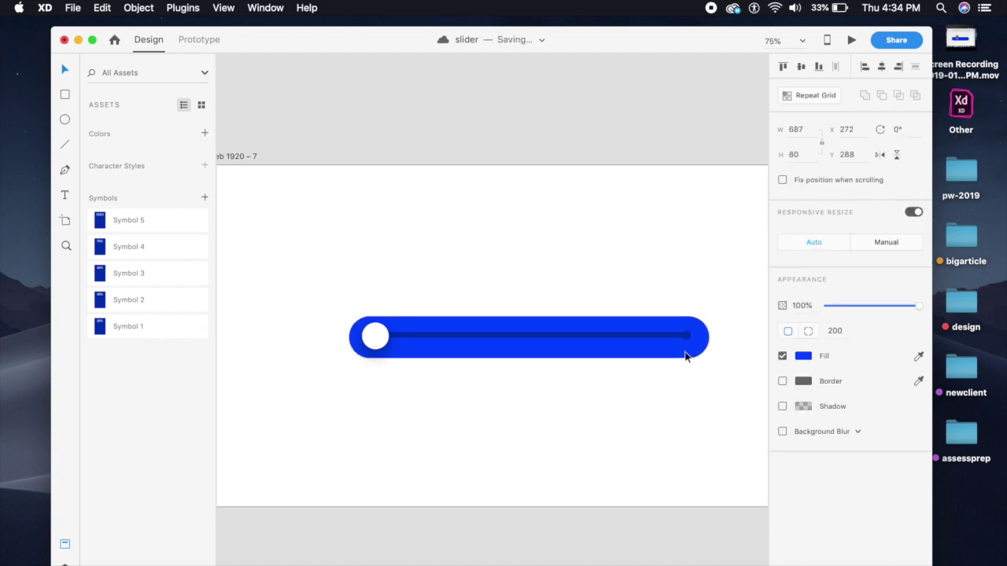
{"action": "key", "text": "Left"}
{"action": "left_click_drag", "start_coordinate": [710, 337], "coordinate": [701, 337]}
{"action": "left_click", "coordinate": [703, 263]}
{"action": "key", "text": "super+s"}
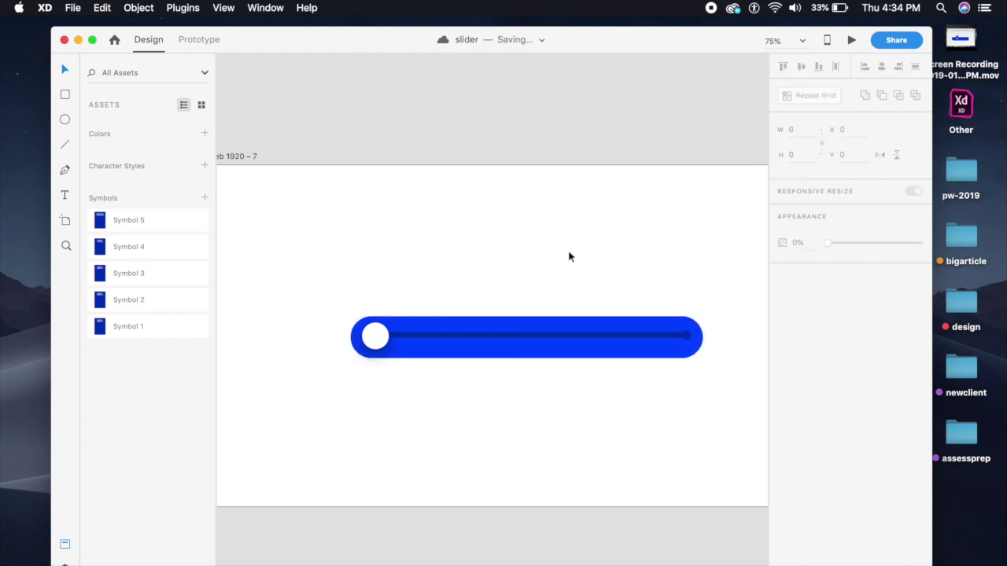
In Prototype mode, connect the slim slider body on Web 1920 – 7 to the Web 1920 – 2 artboard.
{"action": "key", "text": "super+minus"}
{"action": "left_click_drag", "start_coordinate": [569, 244], "coordinate": [543, 249]}
{"action": "scroll", "coordinate": [591, 274], "scroll_direction": "right", "scroll_amount": 6}
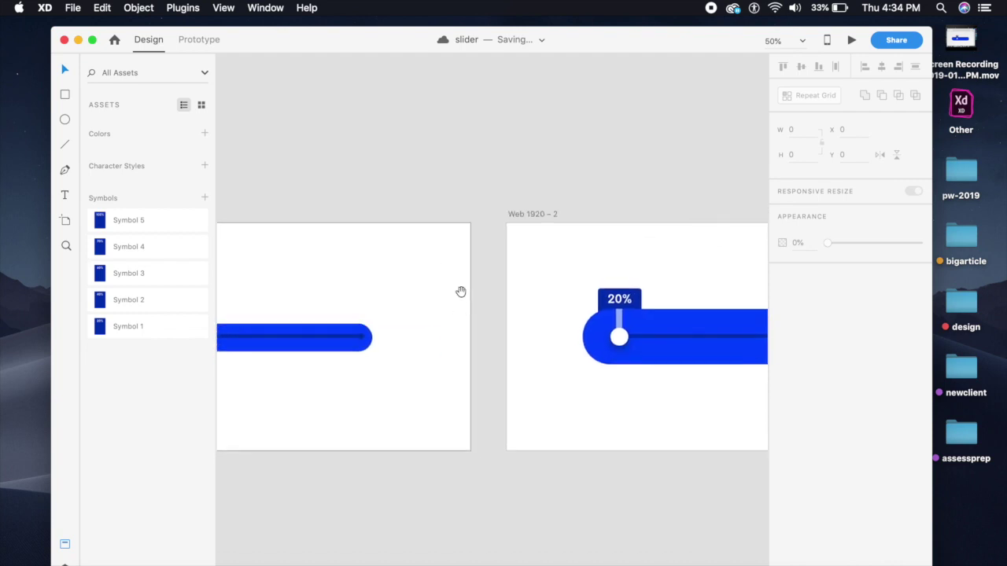
{"action": "key", "text": "super+minus"}
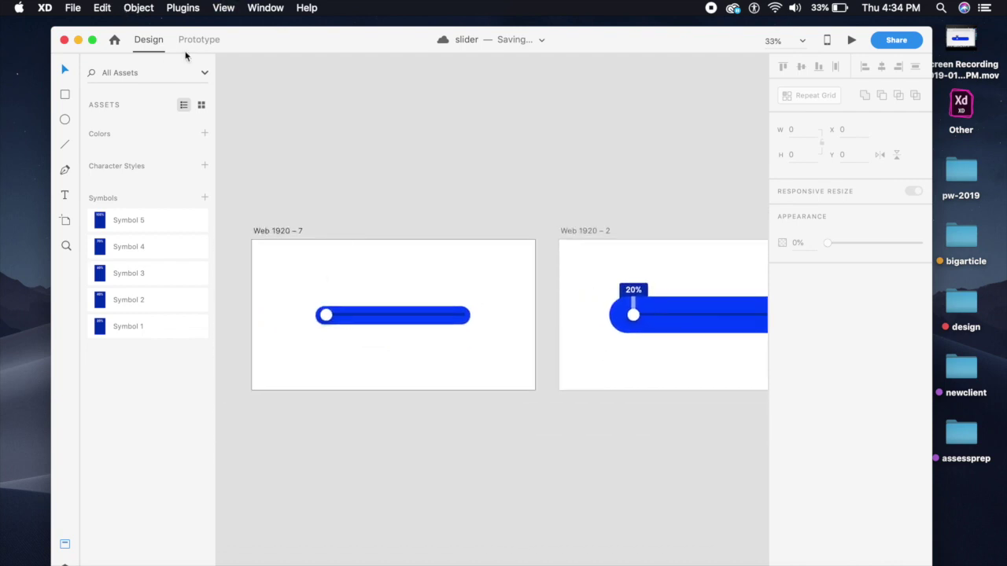
{"action": "left_click", "coordinate": [199, 40]}
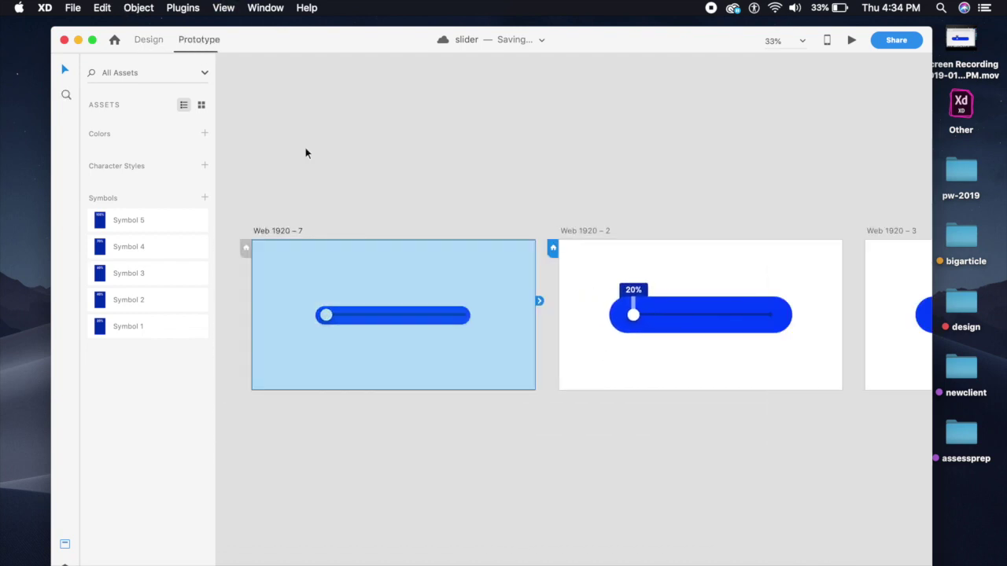
{"action": "left_click", "coordinate": [333, 315]}
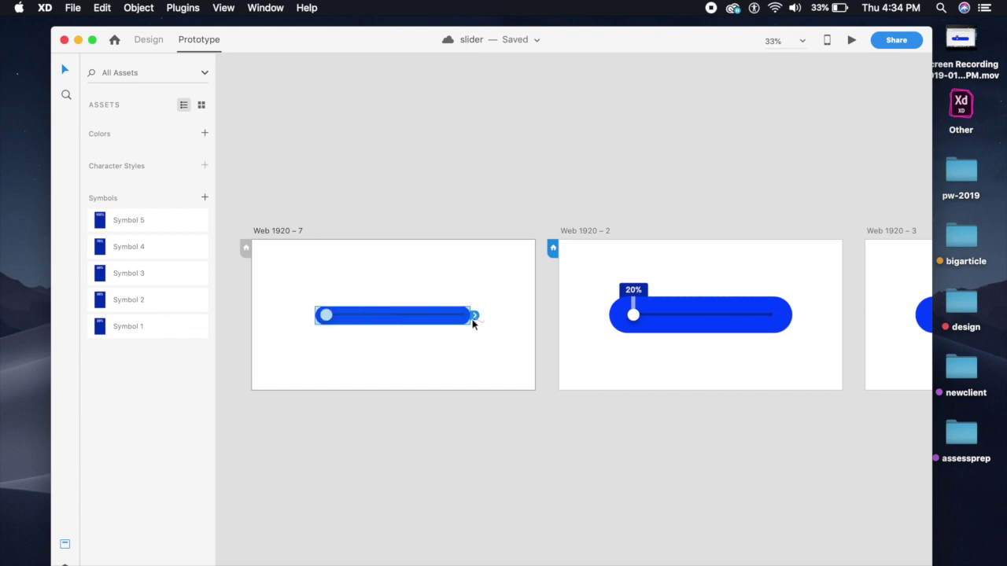
{"action": "left_click_drag", "start_coordinate": [489, 319], "coordinate": [601, 311]}
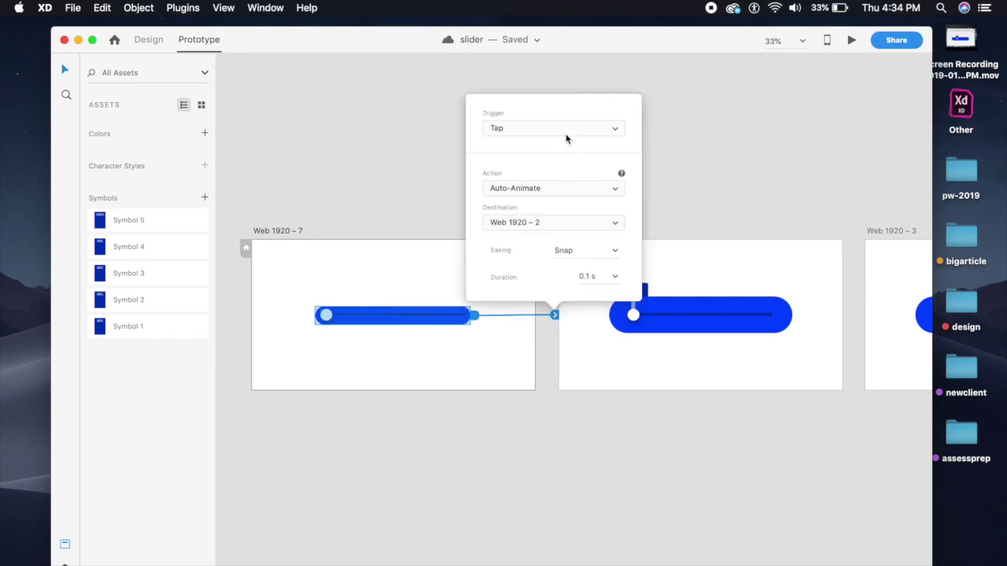
Give the new connection a Tap trigger, Auto-Animate action to Web 1920 – 2, Snap easing and 0.1 s duration.
{"action": "left_click", "coordinate": [550, 130]}
{"action": "left_click", "coordinate": [546, 130]}
{"action": "left_click", "coordinate": [596, 195]}
{"action": "left_click", "coordinate": [566, 188]}
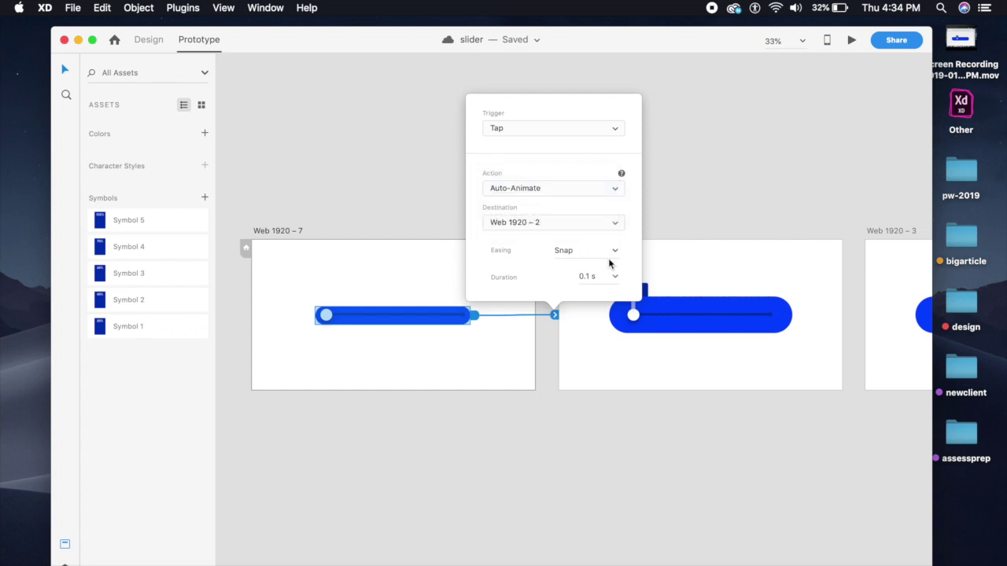
{"action": "left_click", "coordinate": [615, 252]}
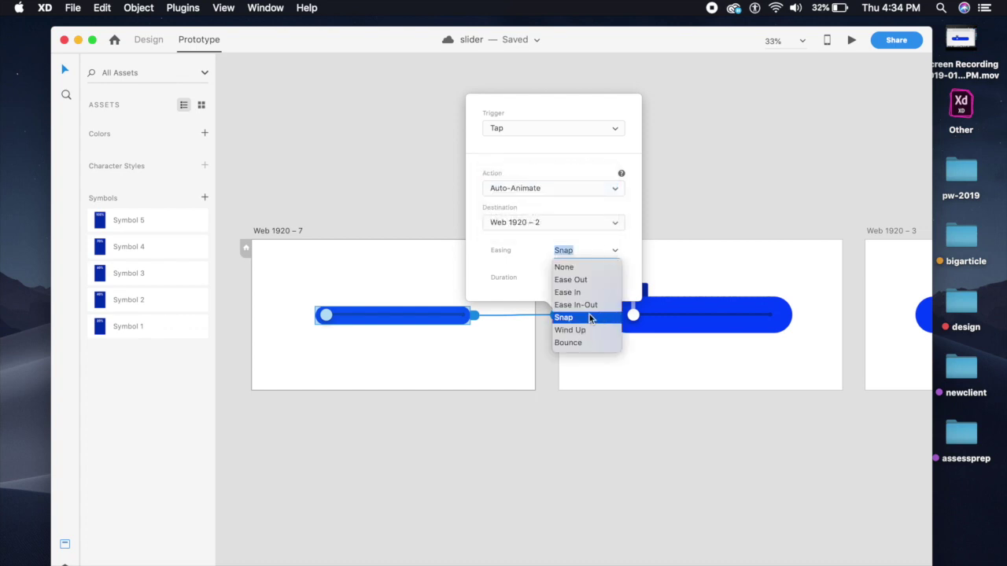
{"action": "left_click", "coordinate": [532, 263]}
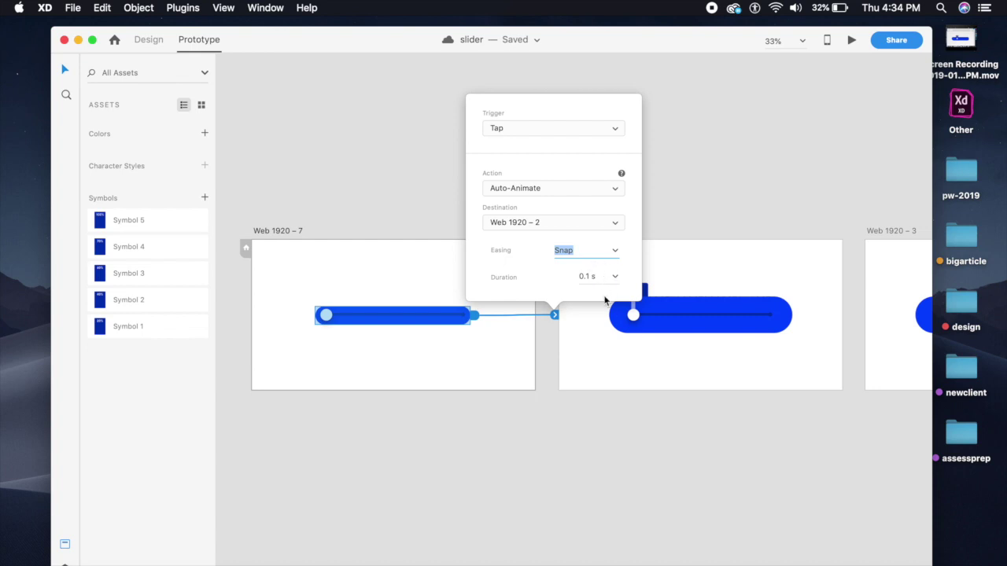
{"action": "left_click", "coordinate": [588, 362]}
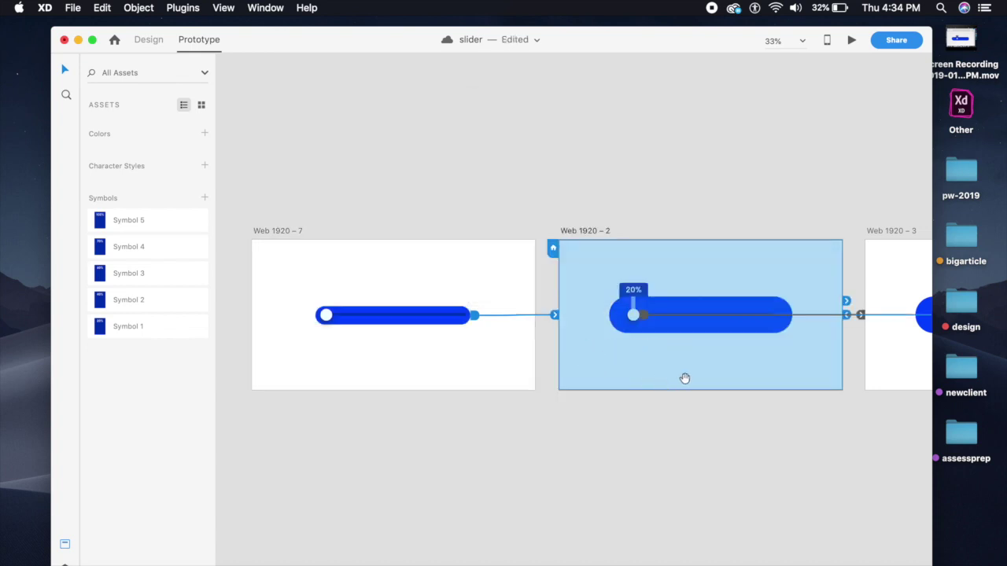
Check the trigger, action, destination and easing of the Web 1920 – 2 handle's connection to Web 1920 – 3.
{"action": "left_click_drag", "start_coordinate": [684, 378], "coordinate": [556, 391]}
{"action": "left_click", "coordinate": [505, 327]}
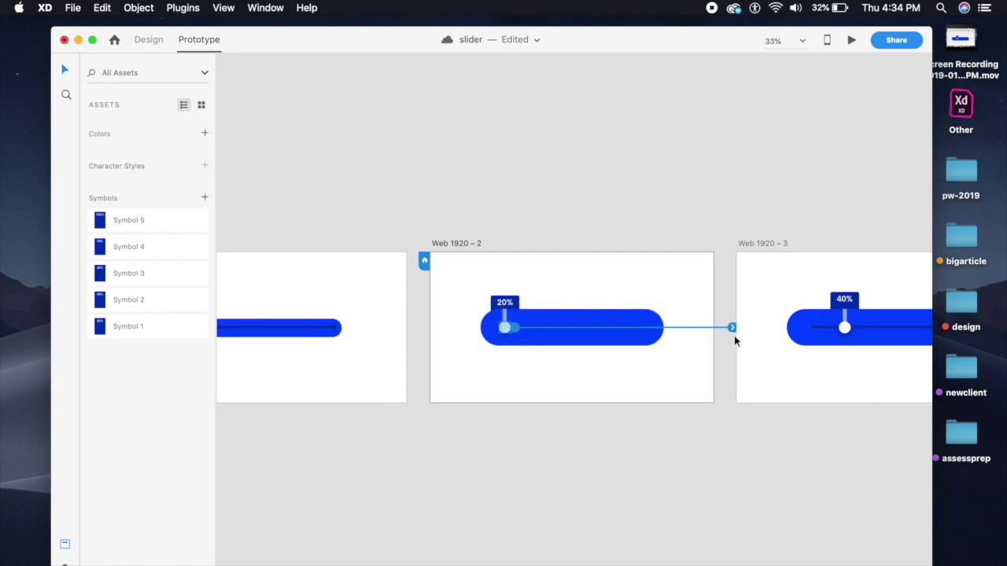
{"action": "left_click_drag", "start_coordinate": [731, 326], "coordinate": [681, 341]}
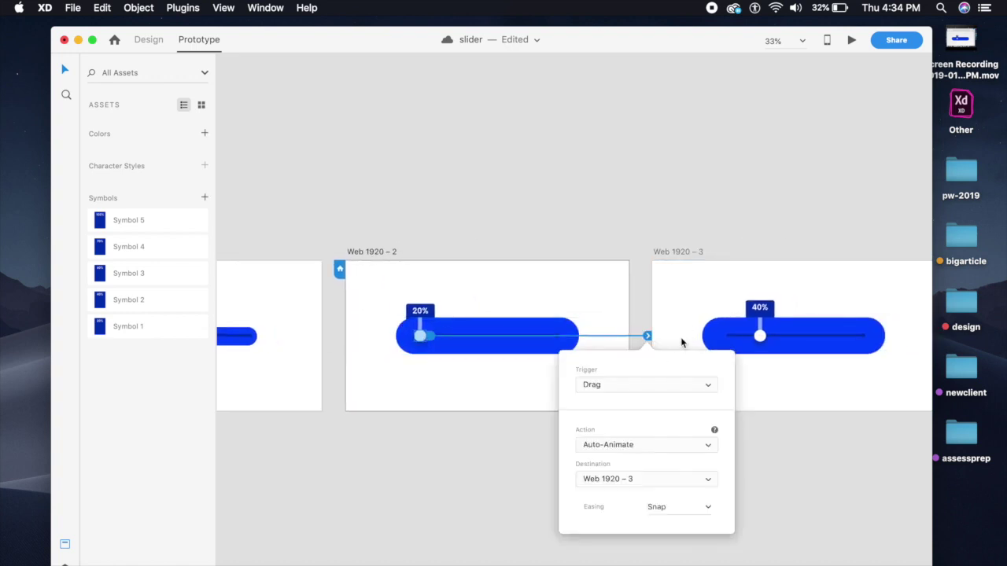
{"action": "left_click", "coordinate": [683, 393]}
{"action": "left_click", "coordinate": [631, 386]}
{"action": "left_click", "coordinate": [707, 511]}
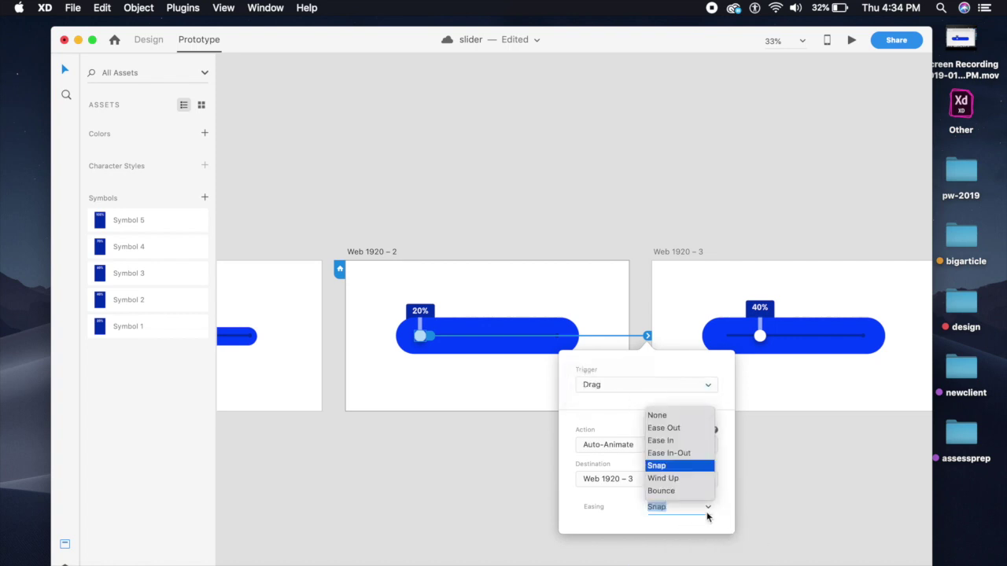
{"action": "left_click", "coordinate": [658, 469]}
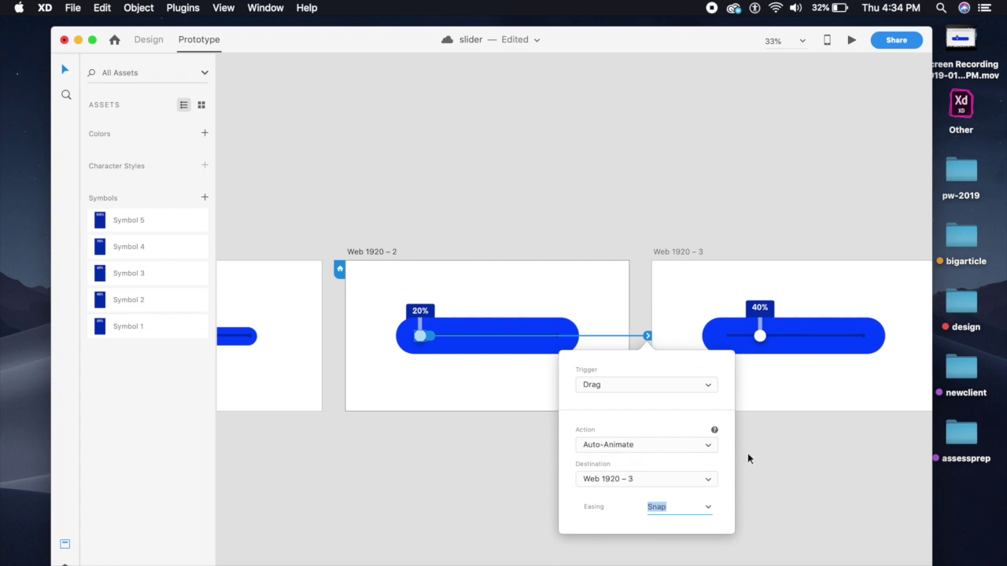
{"action": "left_click", "coordinate": [793, 446]}
Follow the handle connections from the 40% artboard through the 60%, 70% and 100% artboards.
{"action": "scroll", "coordinate": [498, 346], "scroll_direction": "right", "scroll_amount": 6}
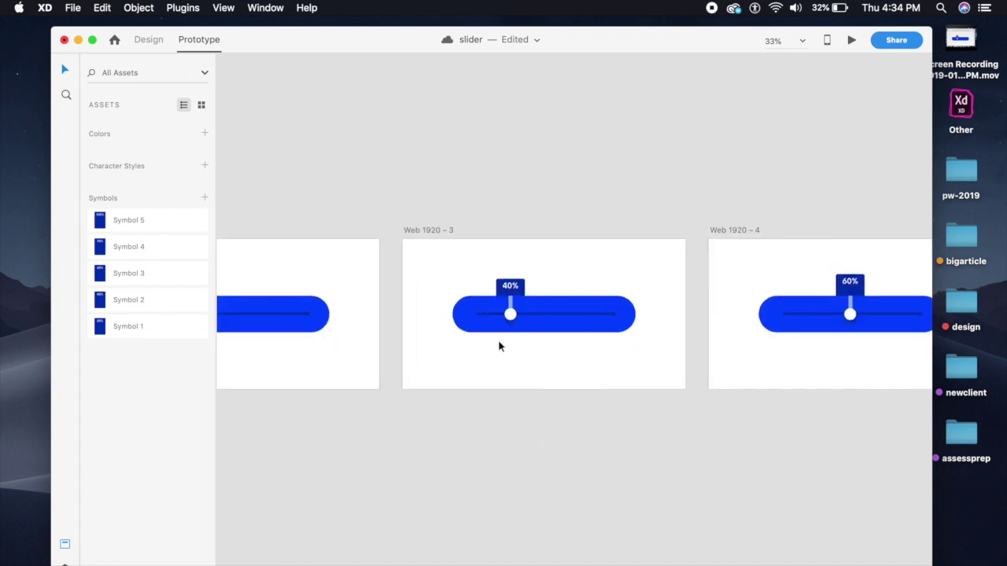
{"action": "left_click", "coordinate": [445, 236]}
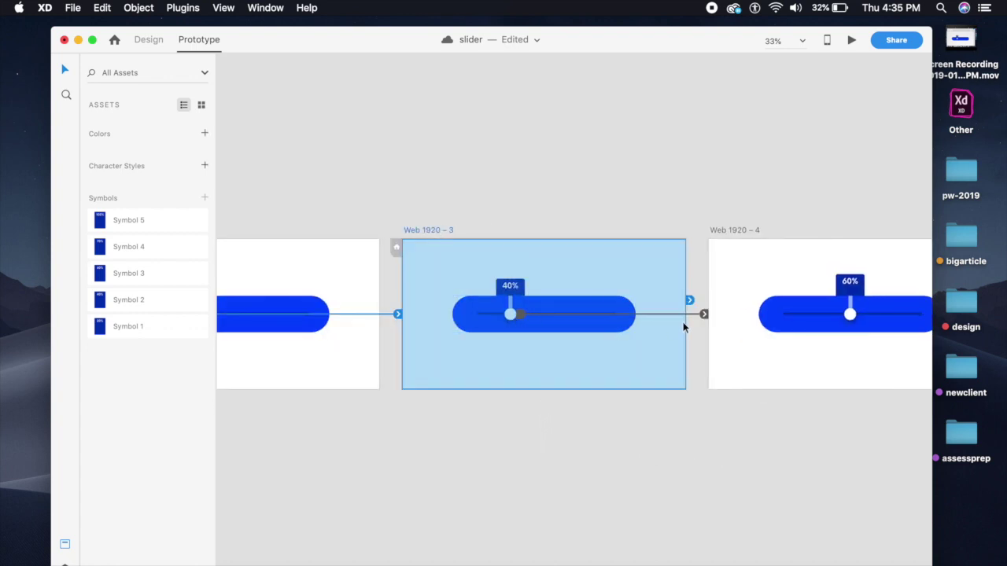
{"action": "scroll", "coordinate": [755, 344], "scroll_direction": "right", "scroll_amount": 10}
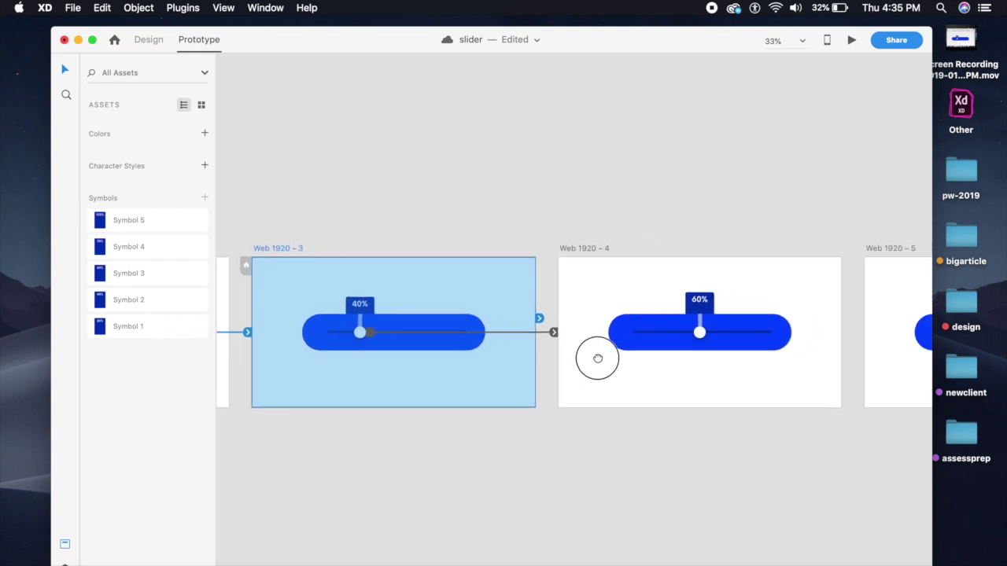
{"action": "scroll", "coordinate": [659, 349], "scroll_direction": "right", "scroll_amount": 6}
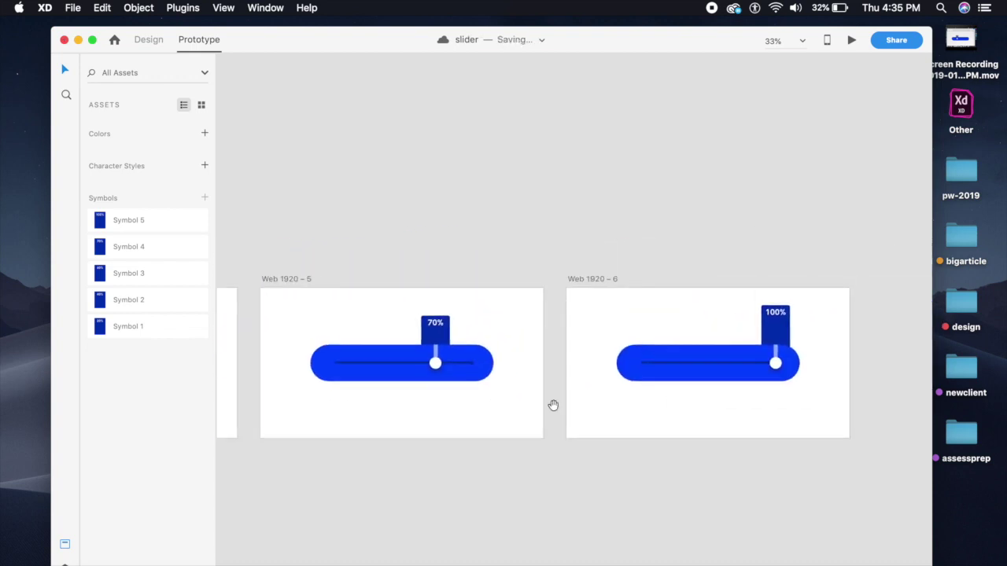
{"action": "left_click", "coordinate": [474, 344]}
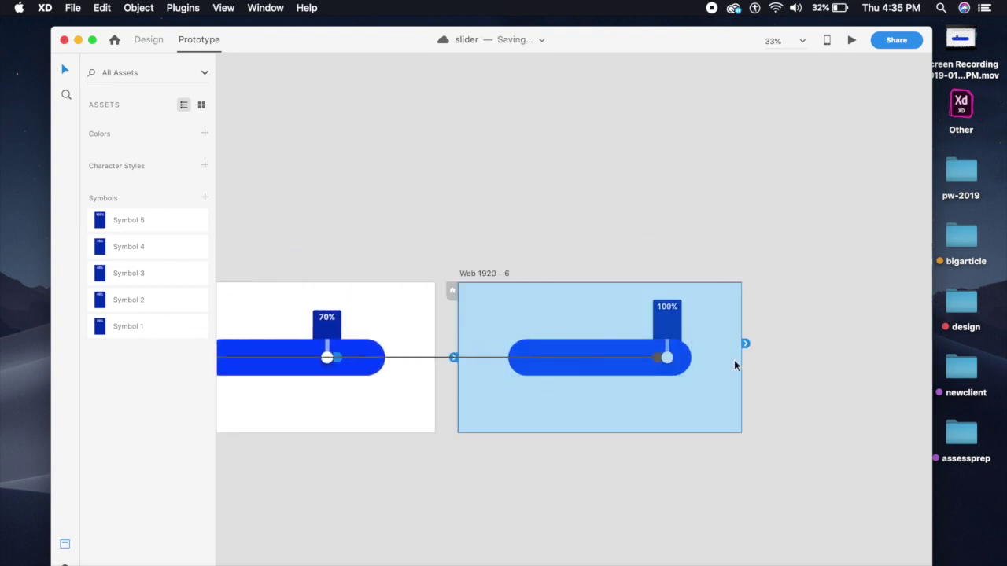
Inspect the 100% handle's return connection to Web 1920 – 2, including its trigger, action and easing.
{"action": "left_click", "coordinate": [669, 366]}
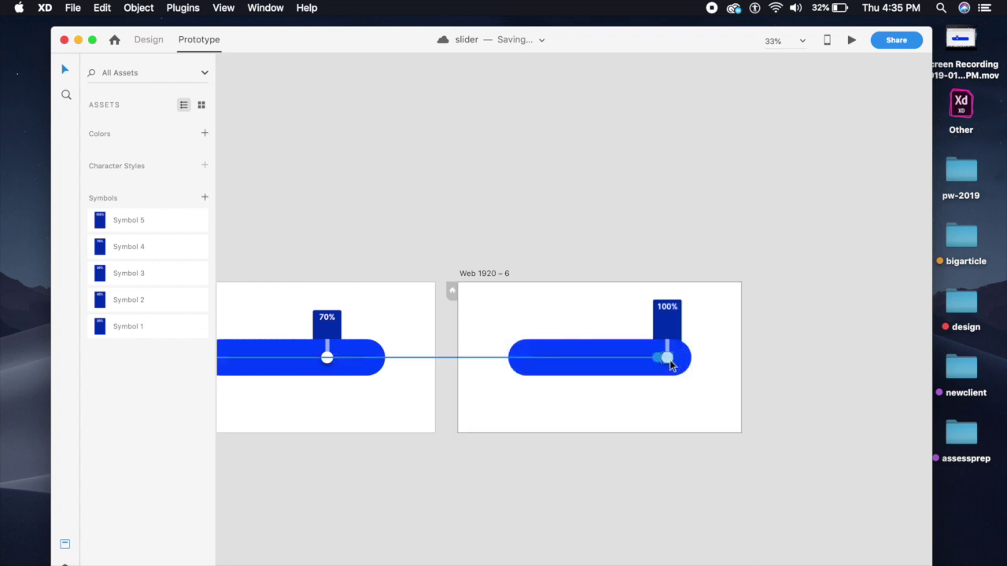
{"action": "scroll", "coordinate": [666, 372], "scroll_direction": "down", "scroll_amount": 5}
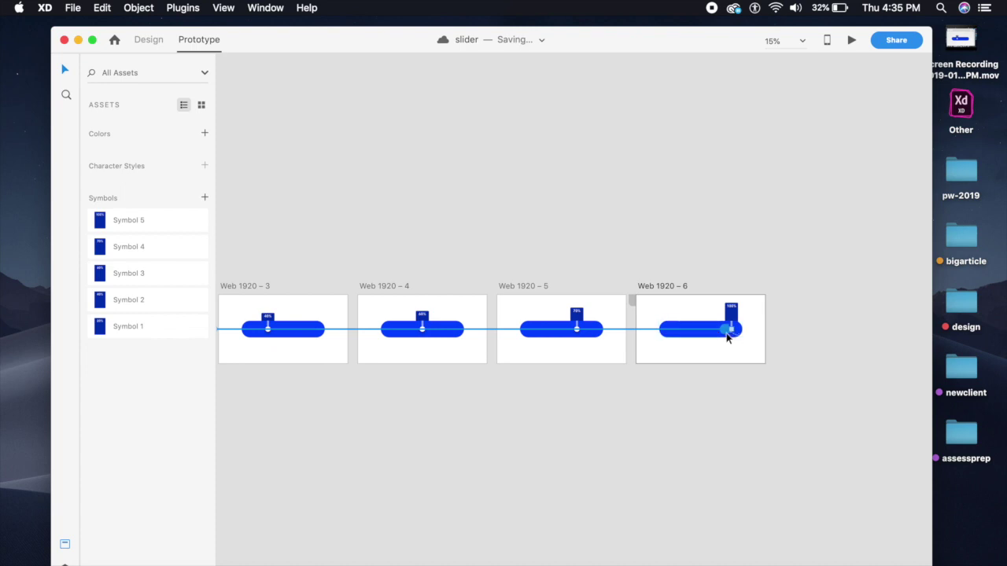
{"action": "left_click_drag", "start_coordinate": [504, 355], "coordinate": [652, 355]}
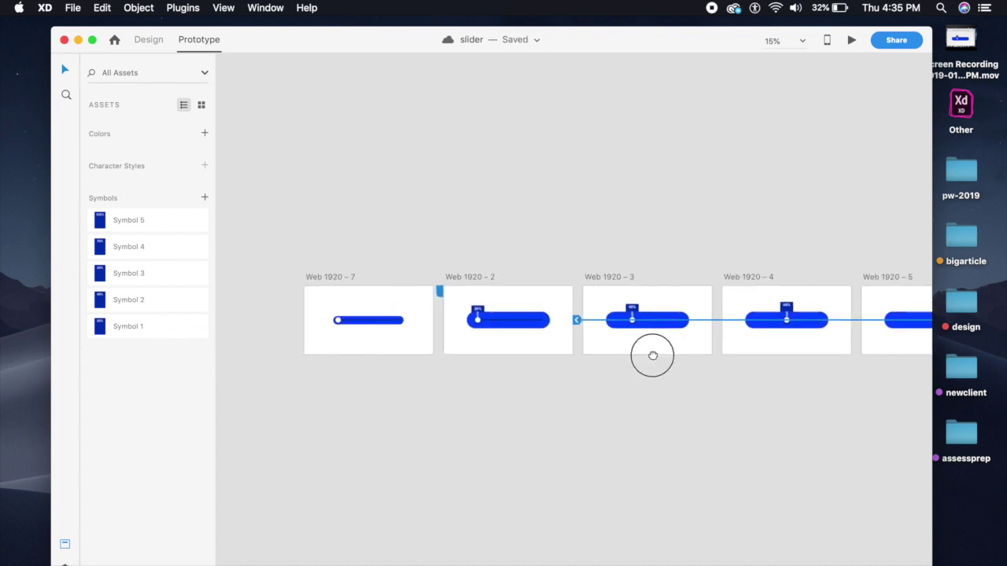
{"action": "scroll", "coordinate": [566, 324], "scroll_direction": "up", "scroll_amount": 5}
{"action": "left_click", "coordinate": [573, 322]}
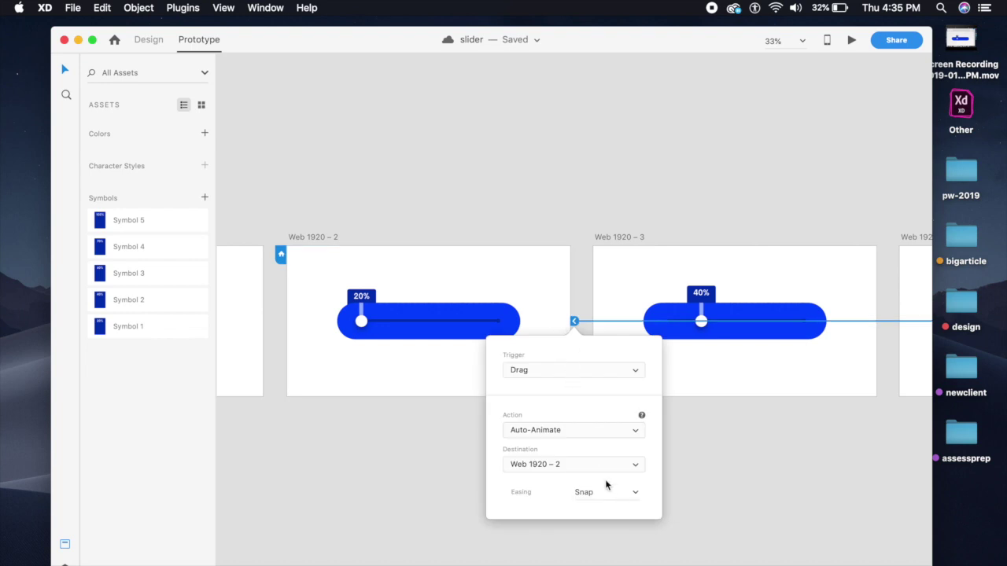
{"action": "left_click", "coordinate": [429, 460]}
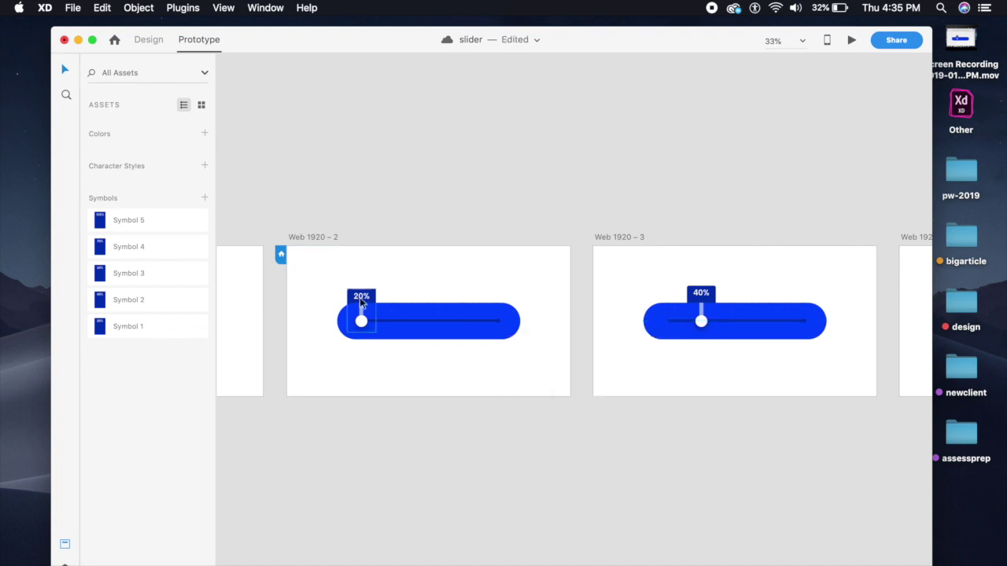
Preview the prototype from the Web 1920 – 7 artboard and tap the slim slider to test its expansion.
{"action": "left_click", "coordinate": [378, 400]}
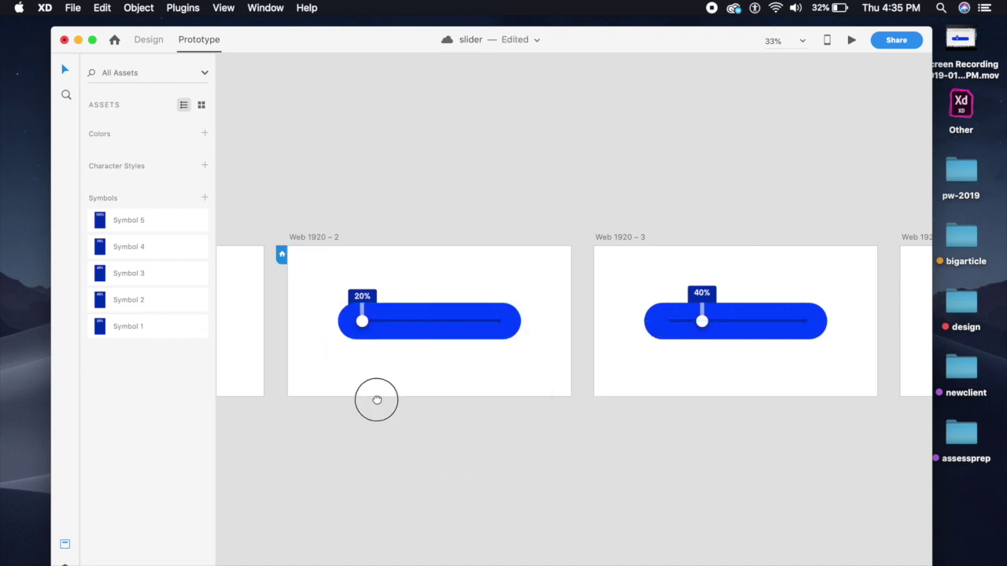
{"action": "scroll", "coordinate": [440, 409], "scroll_direction": "left", "scroll_amount": 5}
{"action": "left_click", "coordinate": [477, 374]}
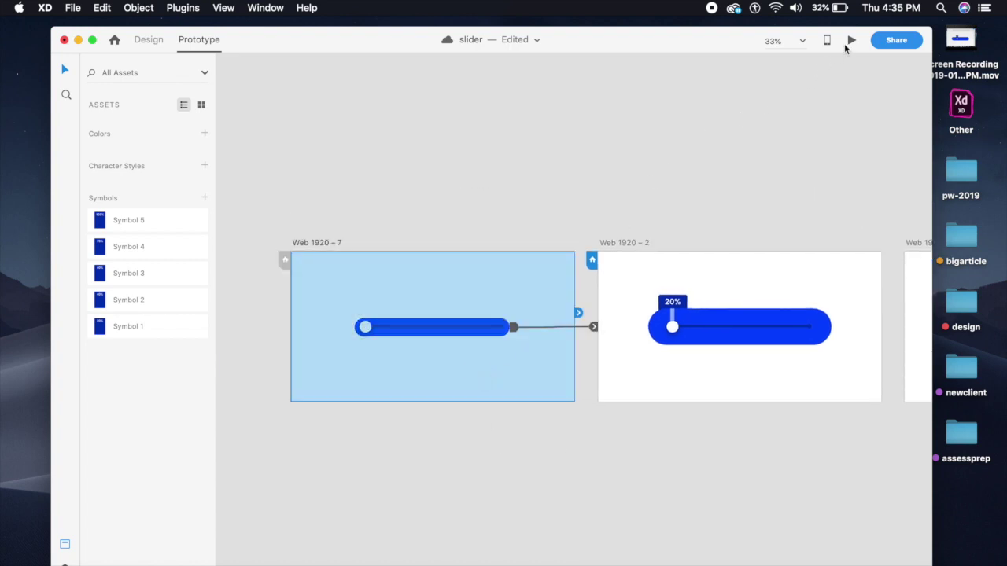
{"action": "left_click", "coordinate": [851, 41]}
{"action": "left_click_drag", "start_coordinate": [429, 117], "coordinate": [450, 65]}
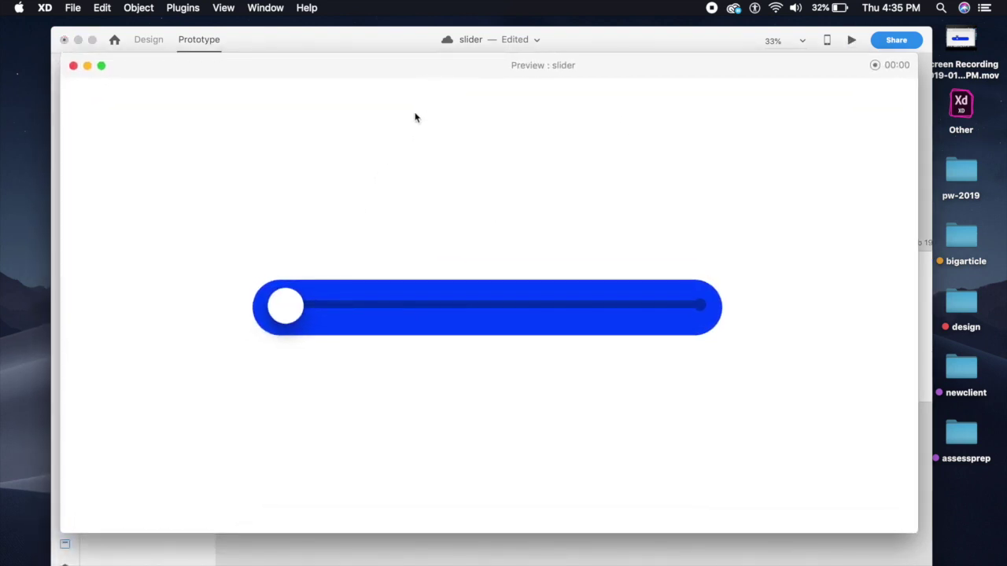
{"action": "left_click", "coordinate": [300, 306]}
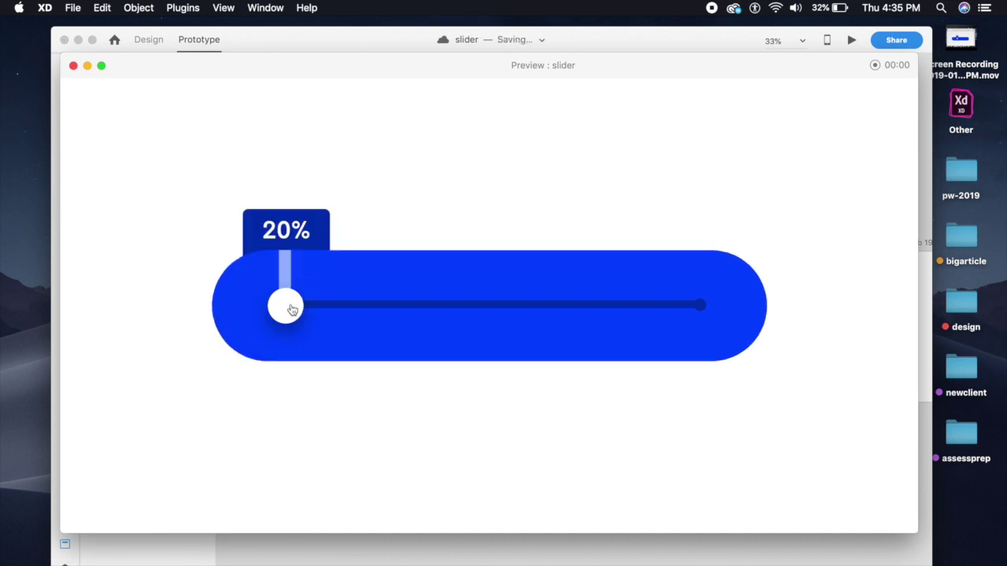